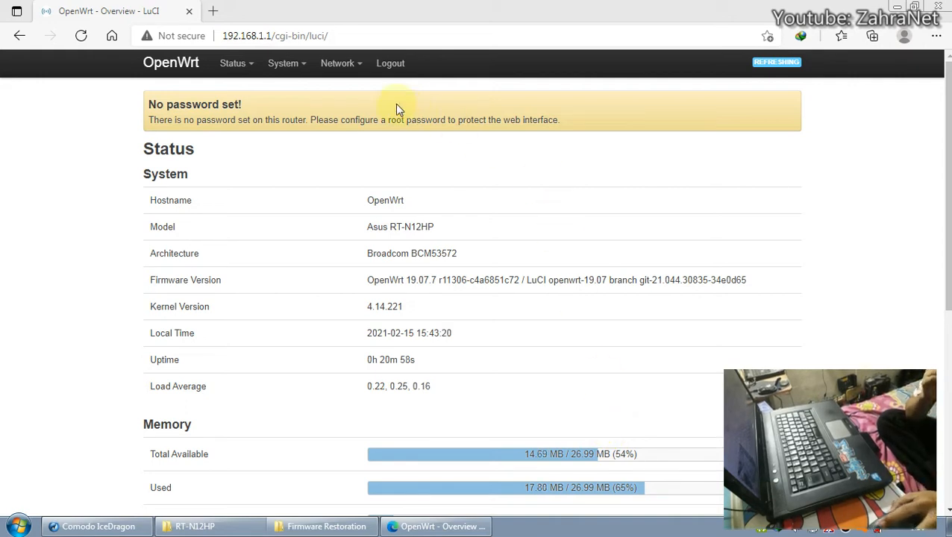
Look through the Firmware Restoration and RT-N12HP firmware folders, then minimize the Explorer window.
mouse_move(334, 64)
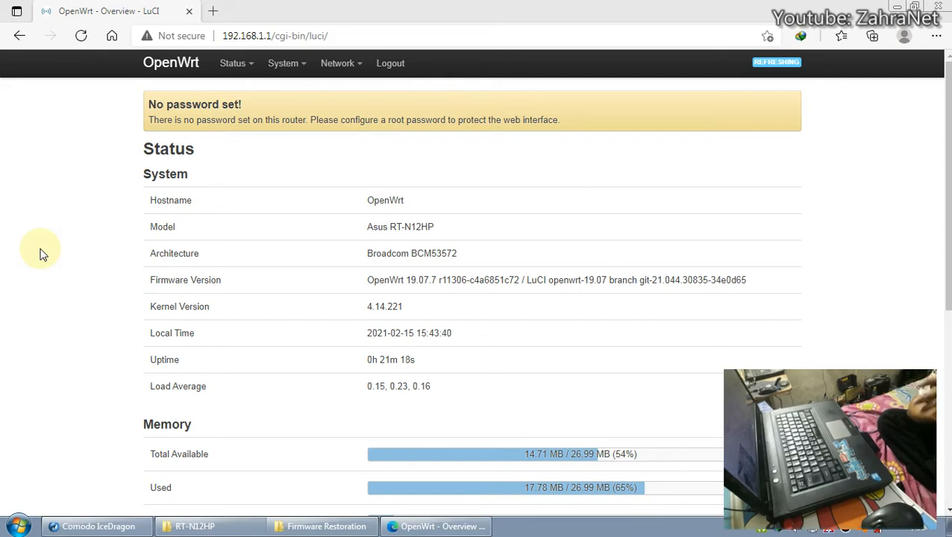
click(326, 526)
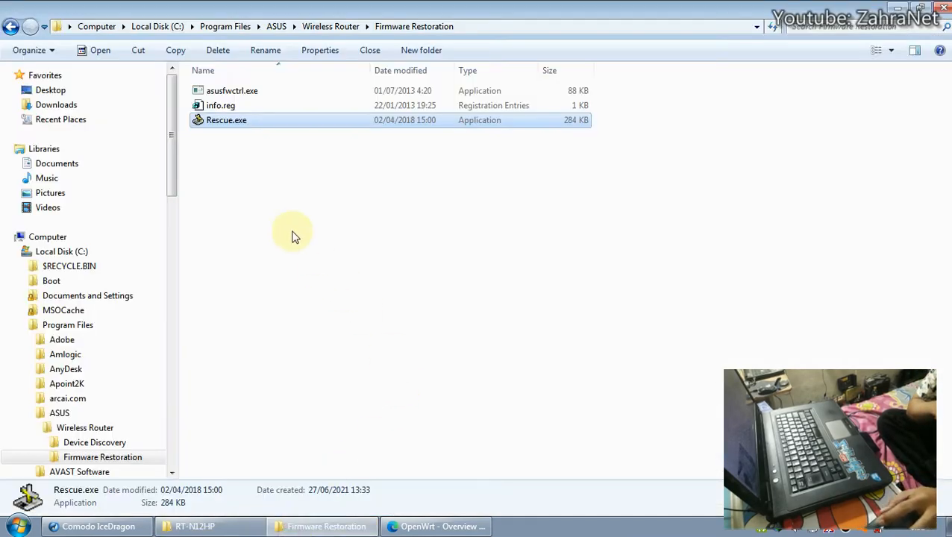
click(200, 526)
click(335, 242)
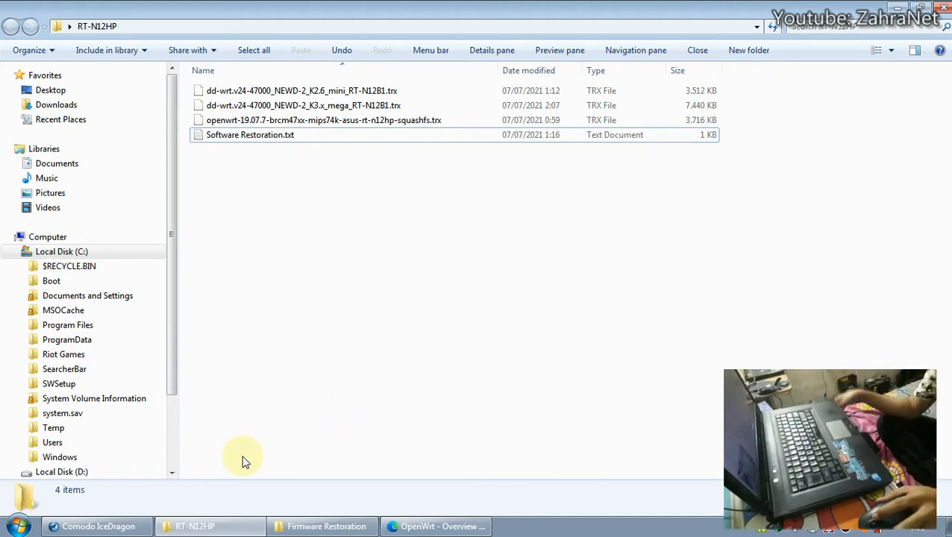
click(209, 526)
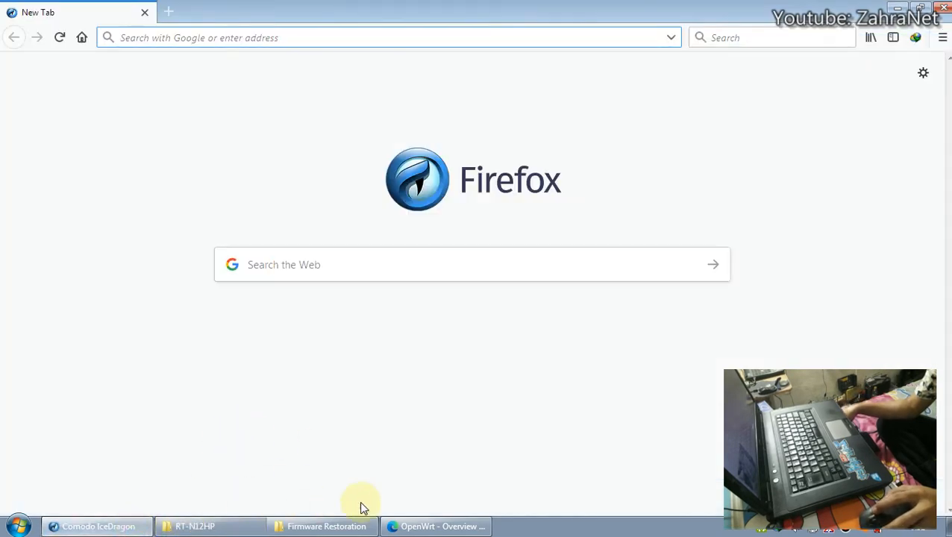
Back in LuCI, open System > Backup / Flash Firmware and scroll to Flash new firmware image.
click(422, 526)
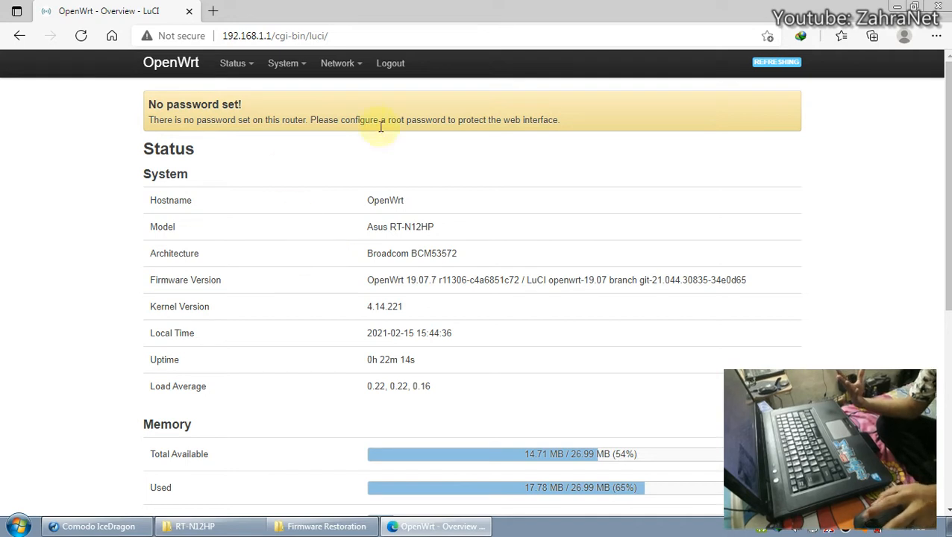
mouse_move(283, 67)
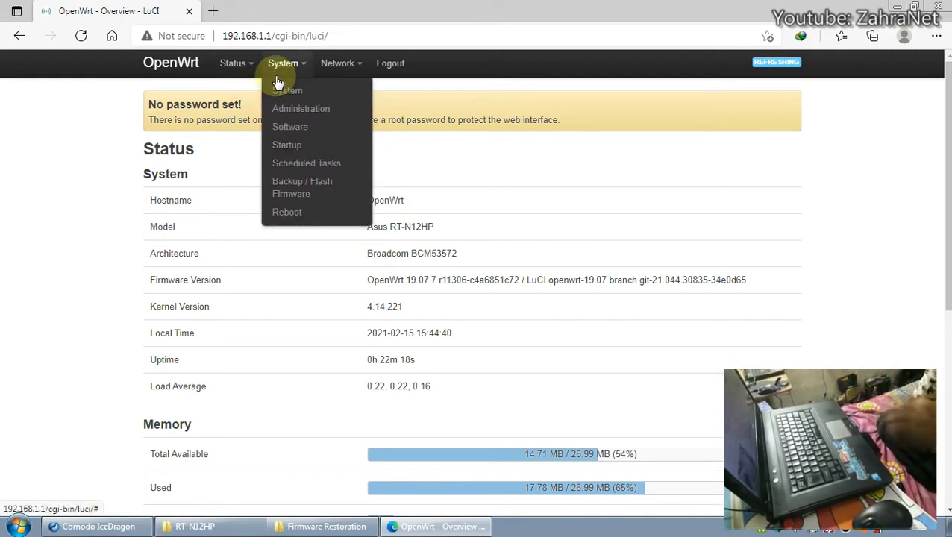
click(302, 192)
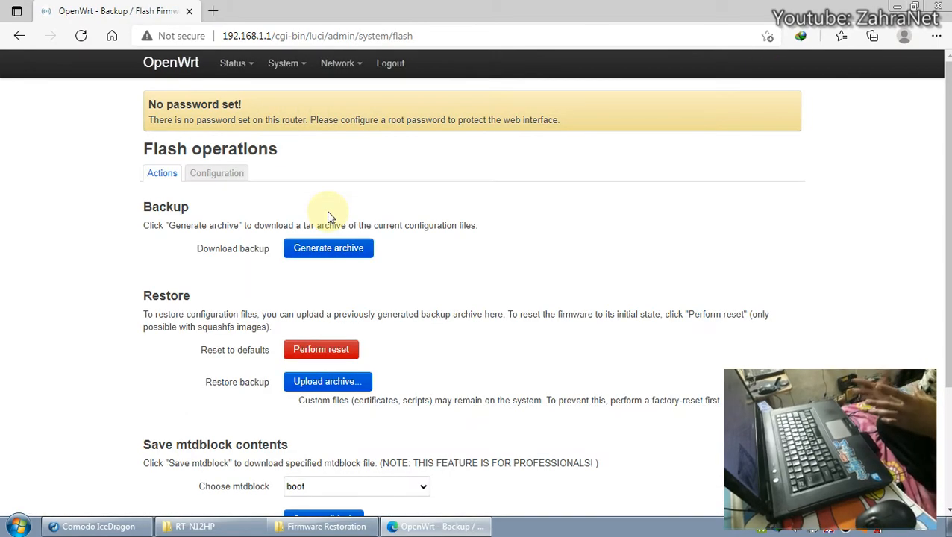
scroll(367, 260, down, 3)
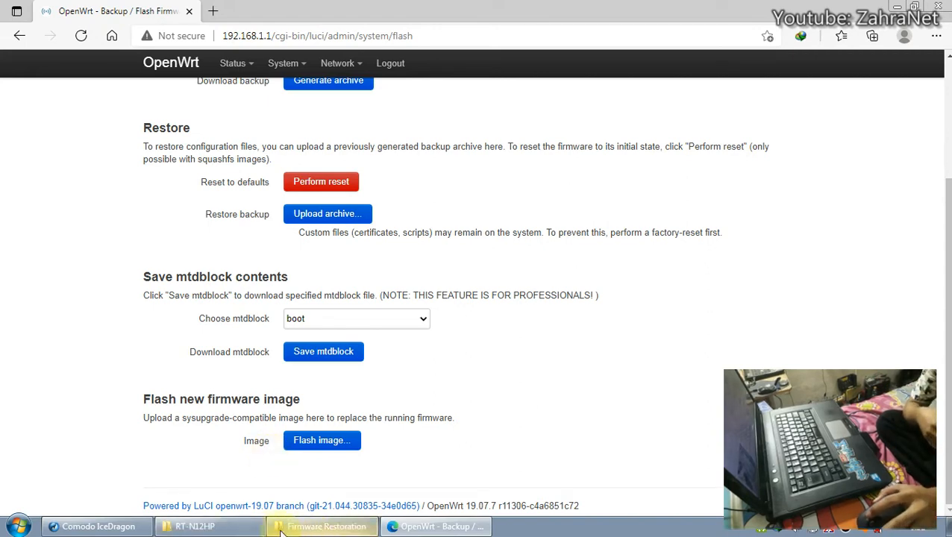
mouse_move(314, 530)
click(291, 498)
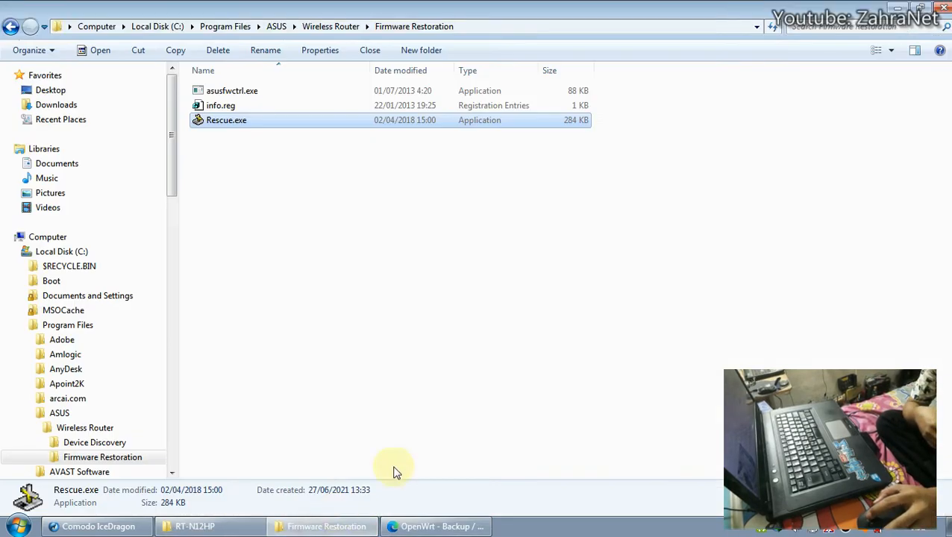
double_click(286, 126)
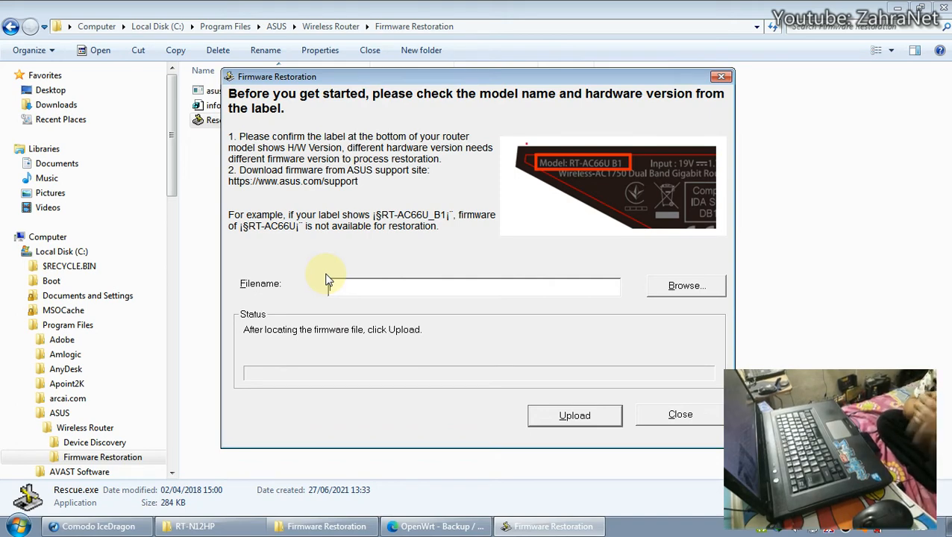
click(721, 77)
click(468, 526)
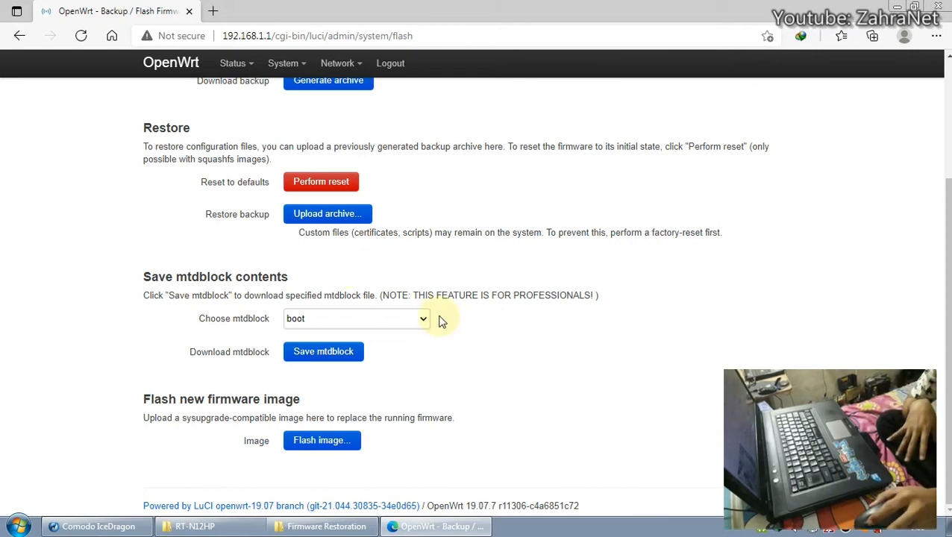
Scroll up and down through the LuCI Flash operations sections to review them.
scroll(436, 313, up, 3)
scroll(439, 319, down, 2)
scroll(441, 323, down, 1)
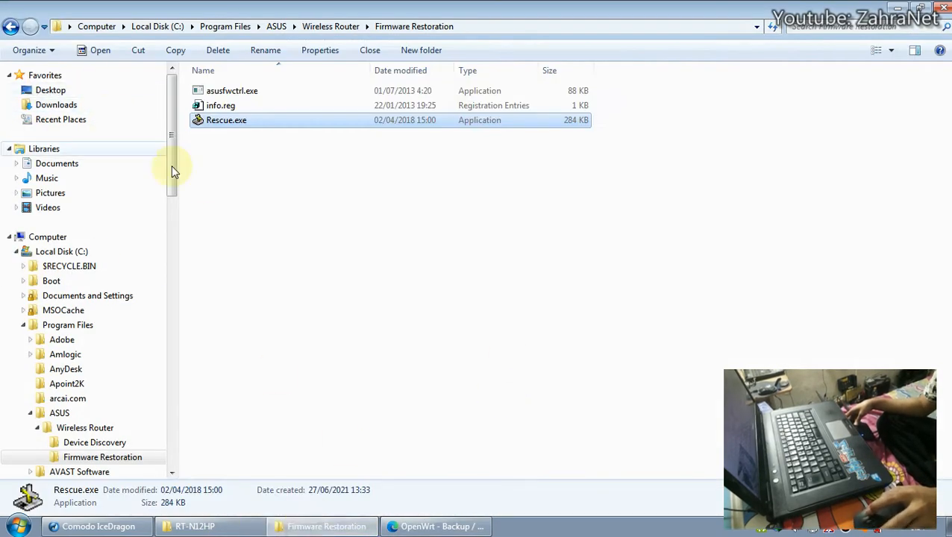
Find the dd-wrt K2.6 mini .trx file in RT-N12HP, then return to the LuCI flash page.
click(212, 178)
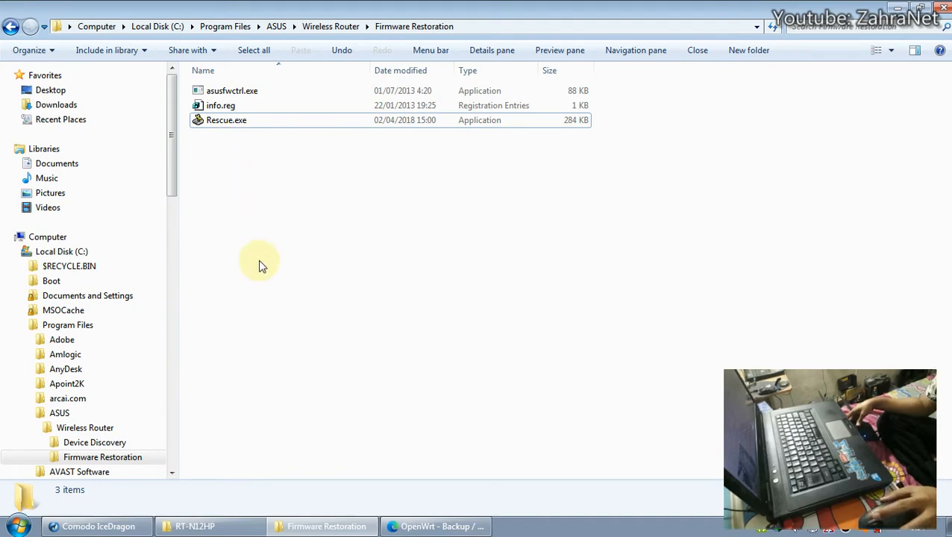
click(228, 524)
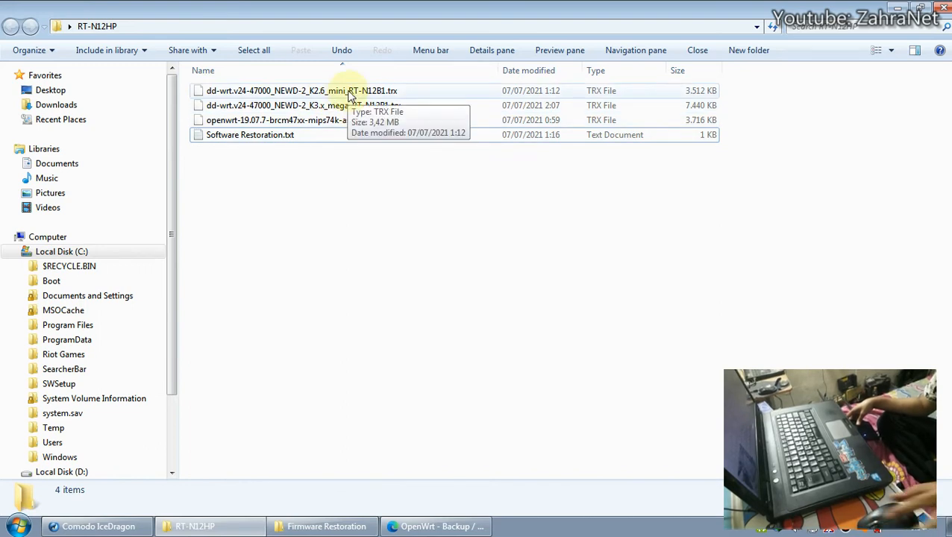
click(347, 93)
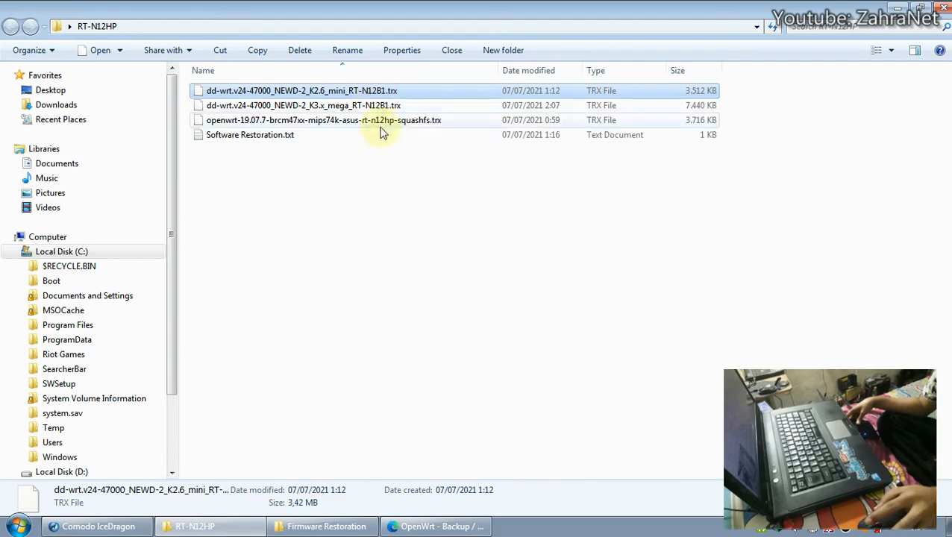
click(328, 527)
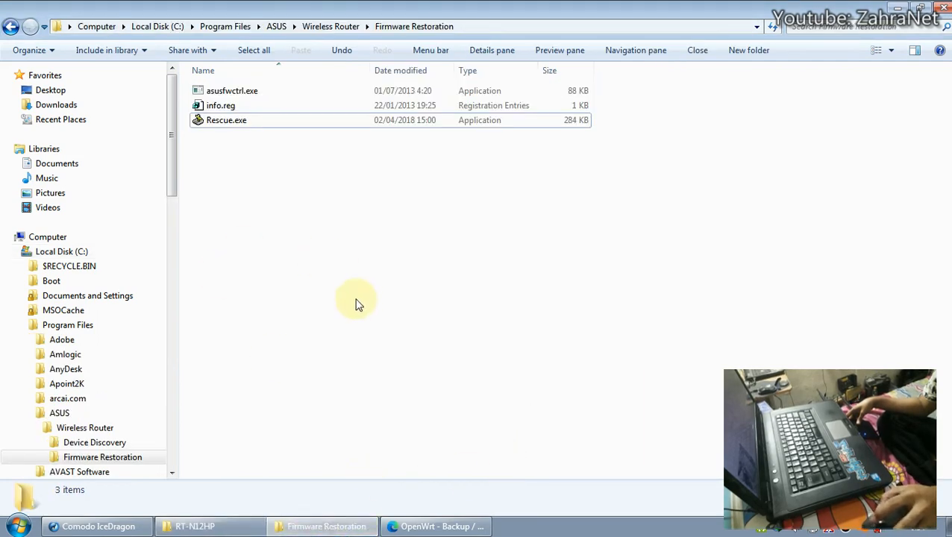
click(246, 526)
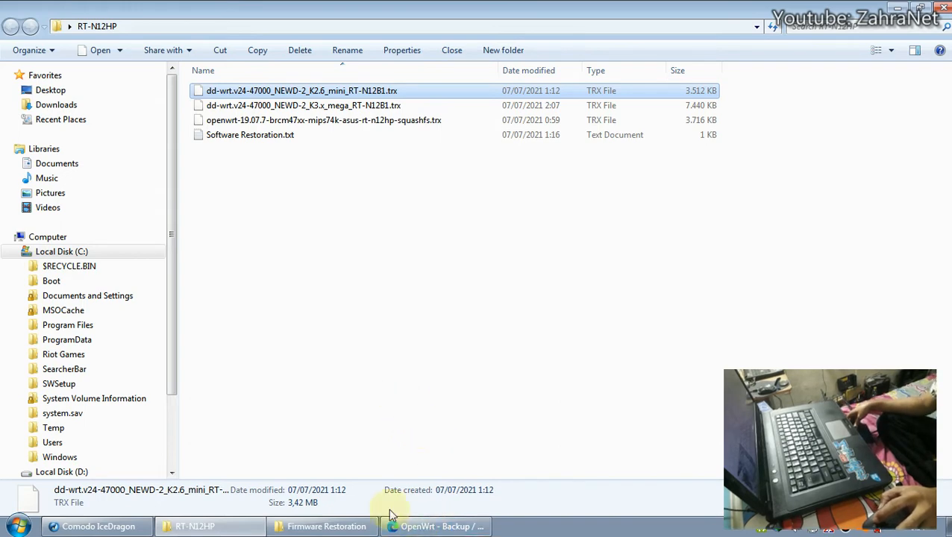
click(407, 526)
scroll(393, 213, up, 3)
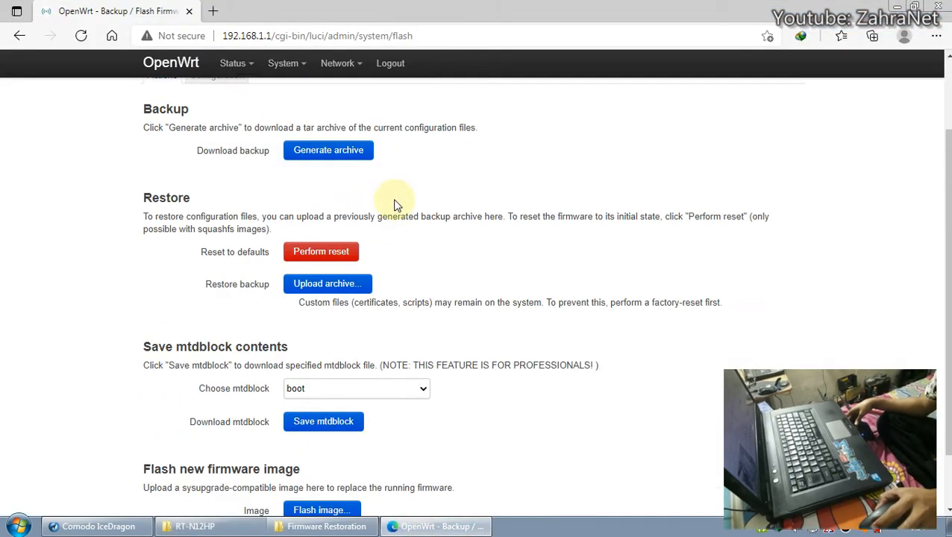
Start Flash image... under Flash new firmware image and open the Browse... file picker.
mouse_move(340, 133)
scroll(433, 246, down, 2)
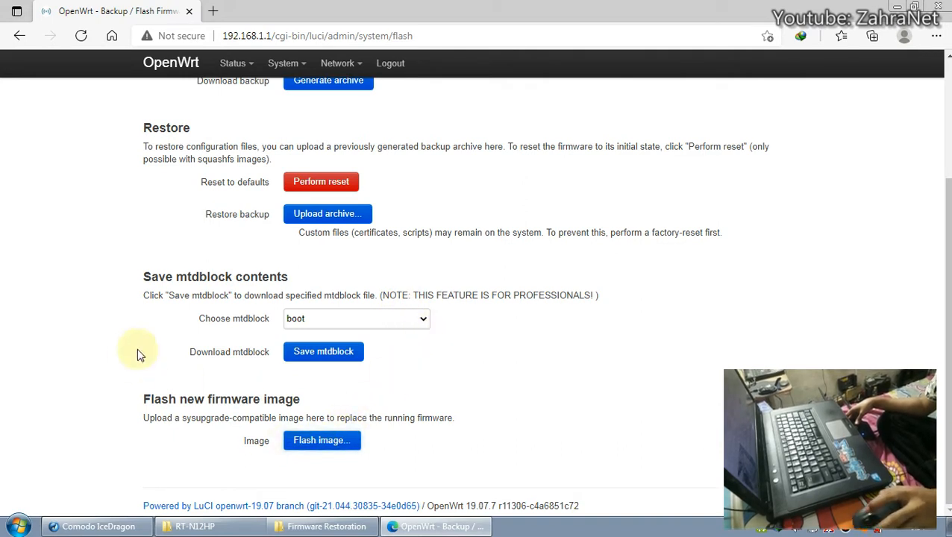
drag(139, 404, 333, 401)
click(227, 419)
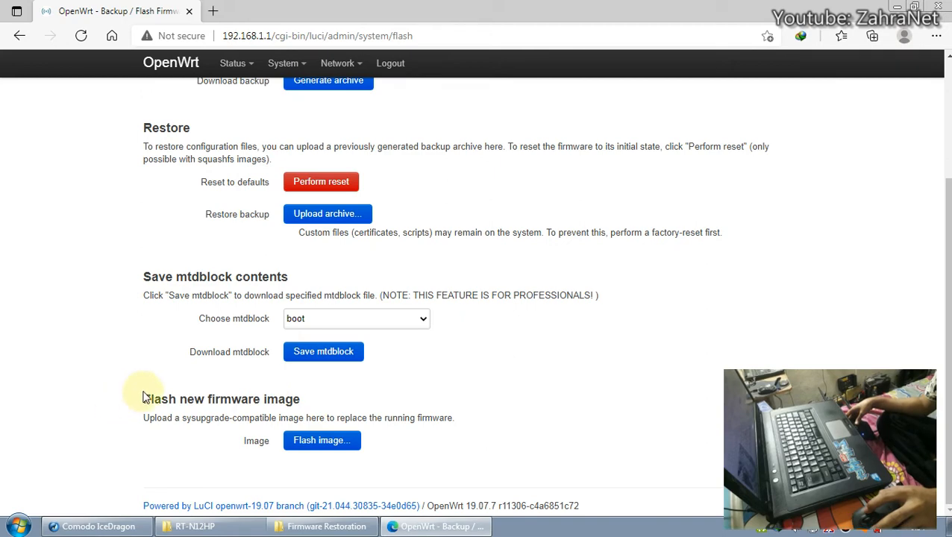
click(307, 450)
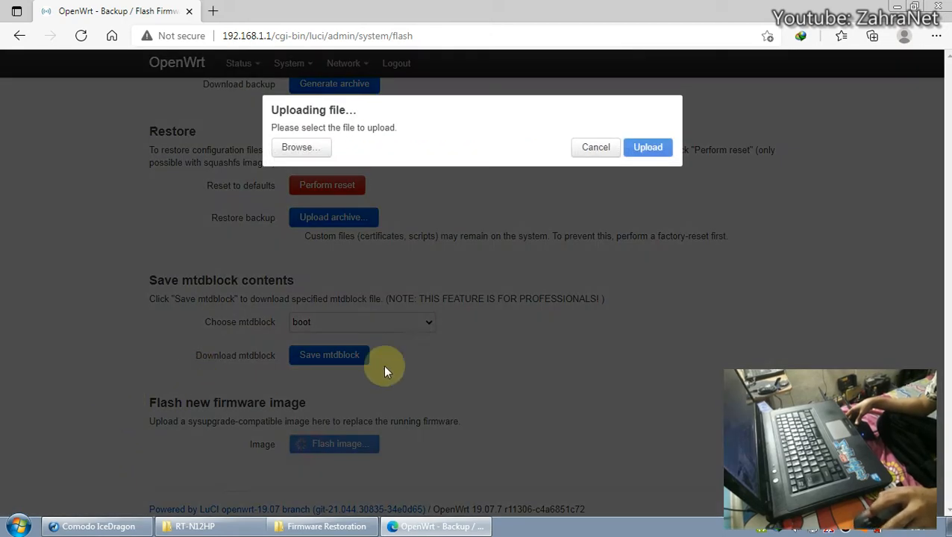
click(301, 152)
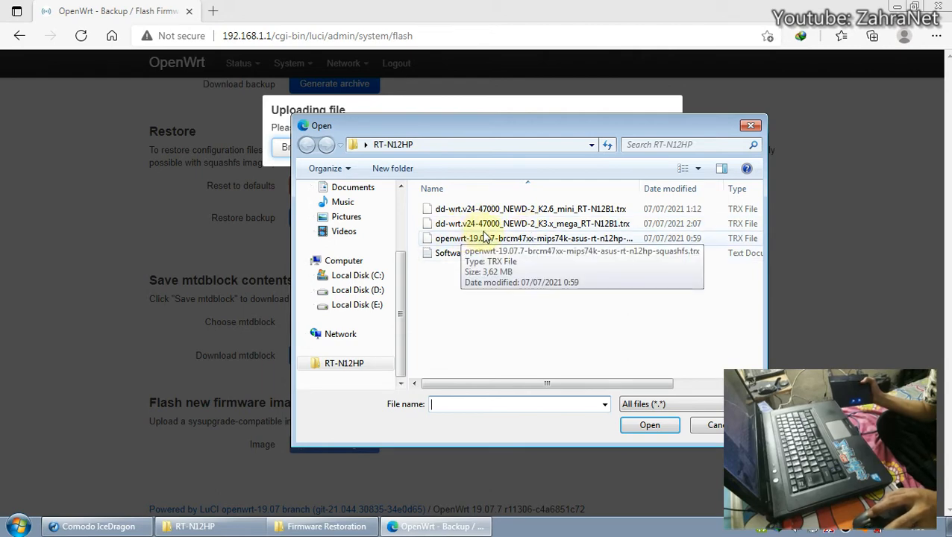
Choose dd-wrt.v24-47000_NEWD-2_K3.x_mega_RT-N12B1.trx (7.27 MB) in the file picker and open it.
click(559, 224)
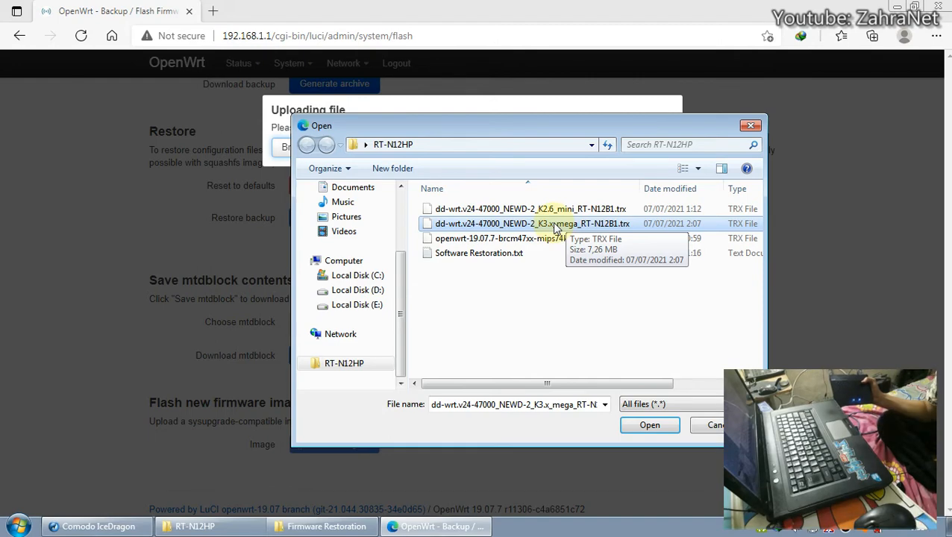
drag(766, 235, 890, 236)
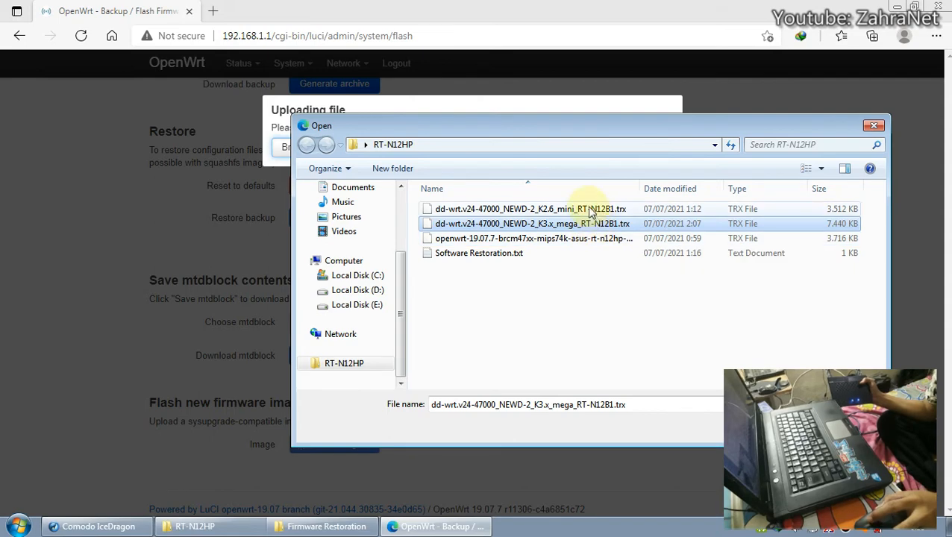
click(587, 210)
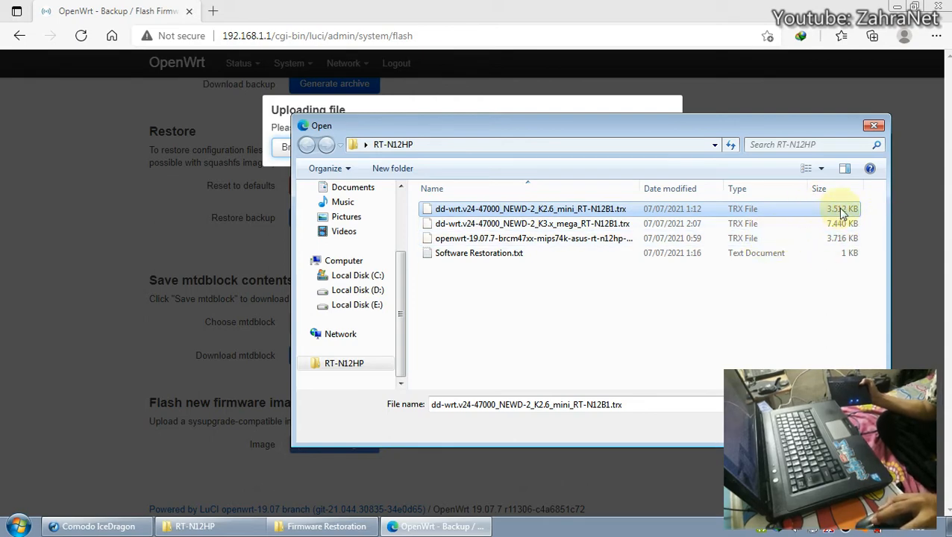
click(646, 225)
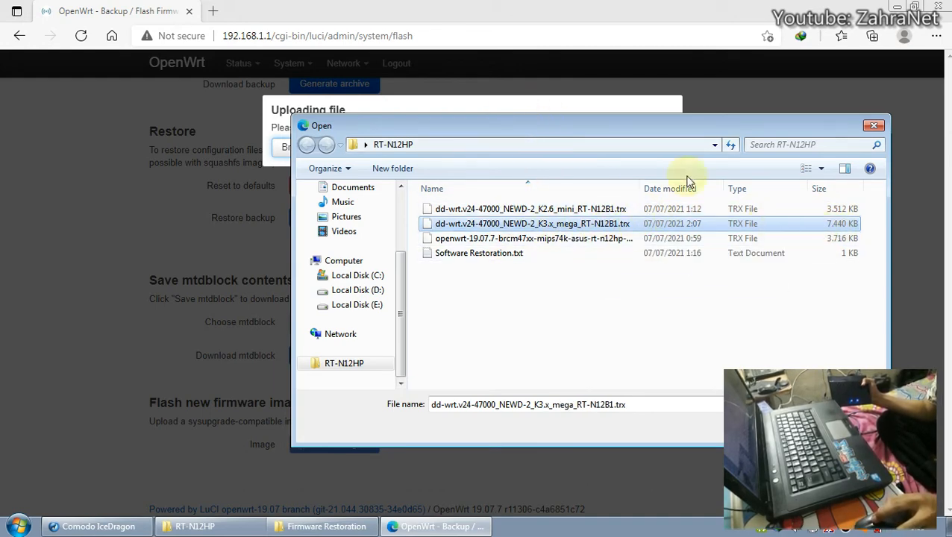
click(537, 105)
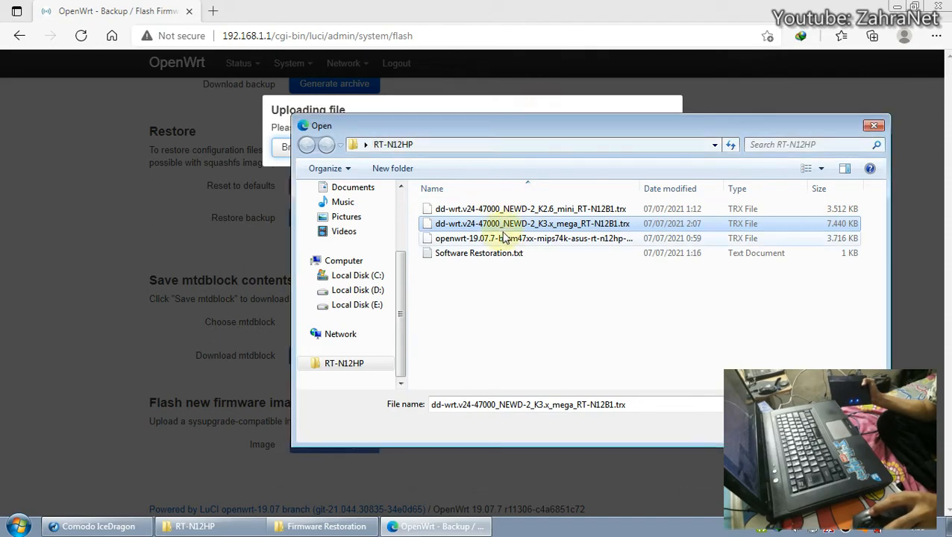
drag(597, 126, 366, 104)
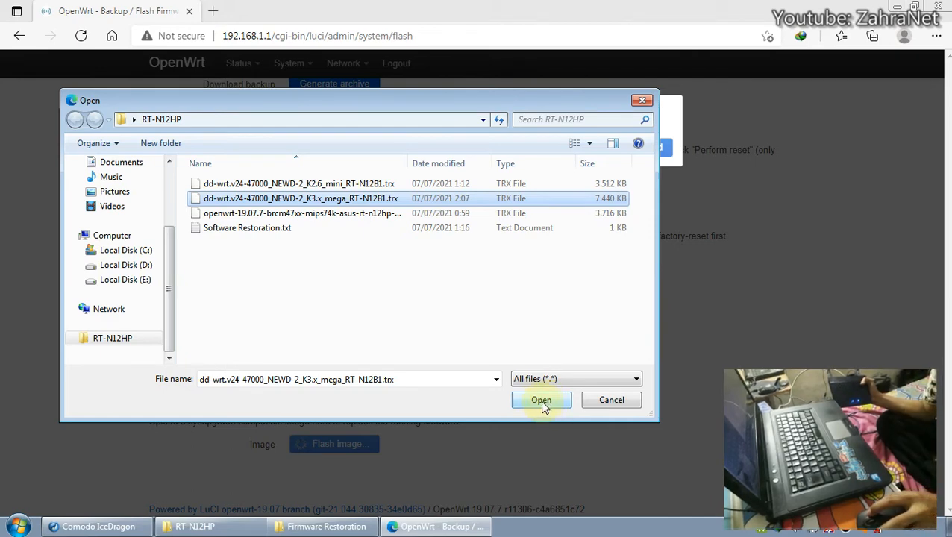
click(541, 402)
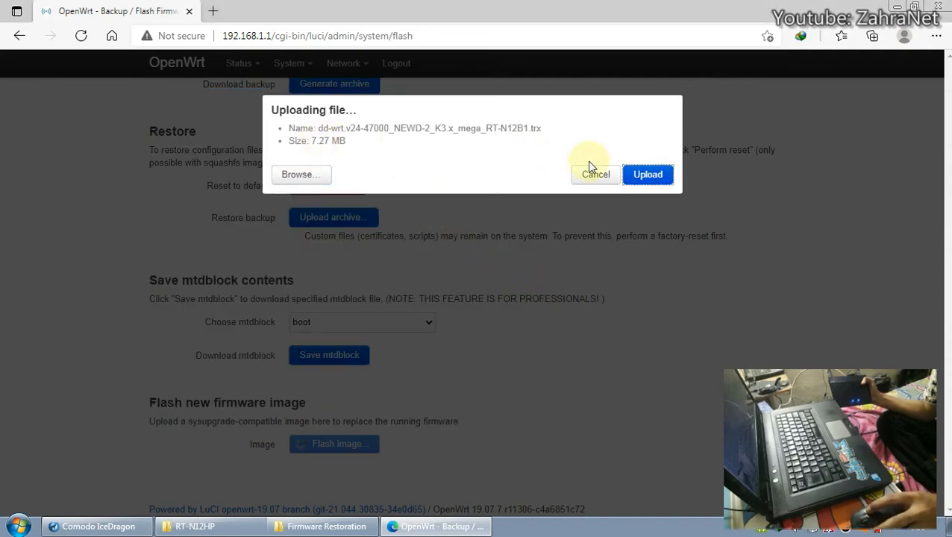
Upload the K3.x mega image, untick 'Keep settings and retain the current configuration', and continue flashing.
click(643, 177)
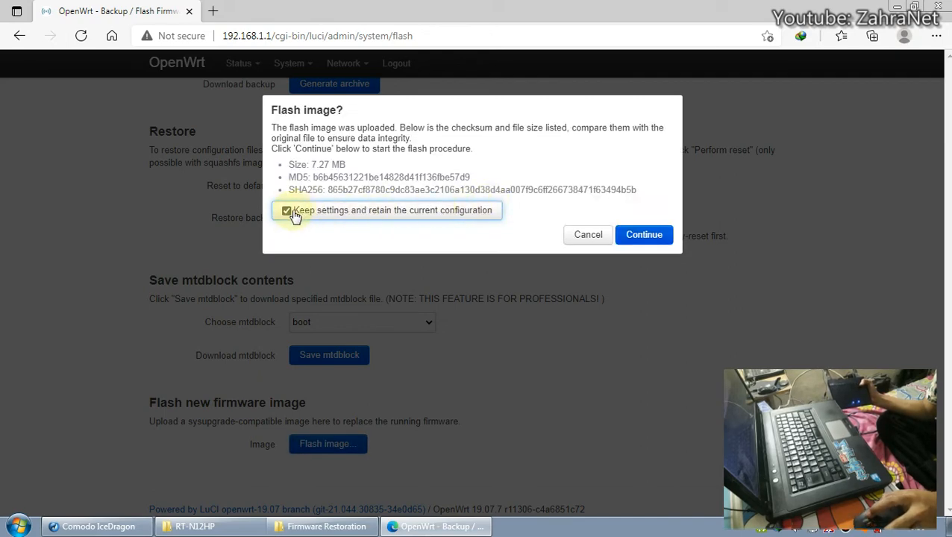
click(287, 211)
click(646, 237)
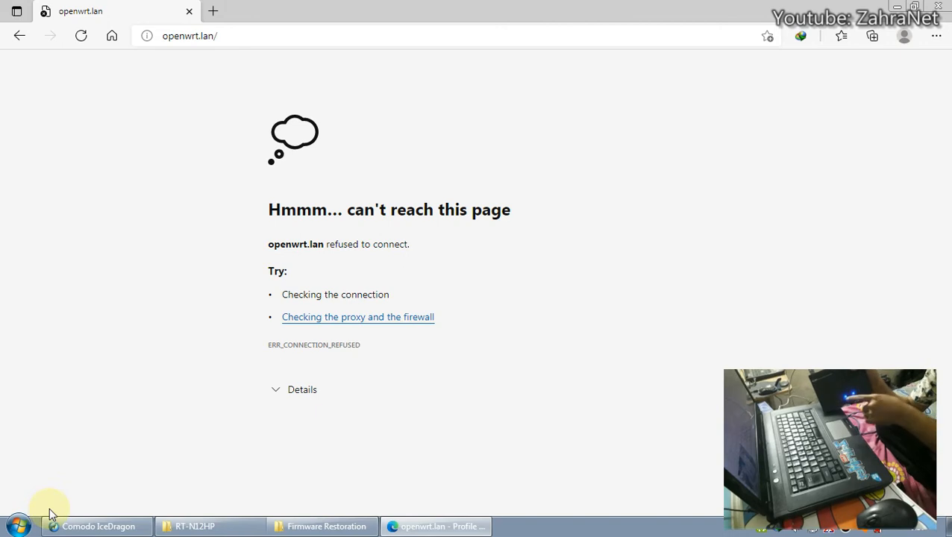
Run 'ping 192.168.1.1 -t' from the Start menu search box.
click(21, 525)
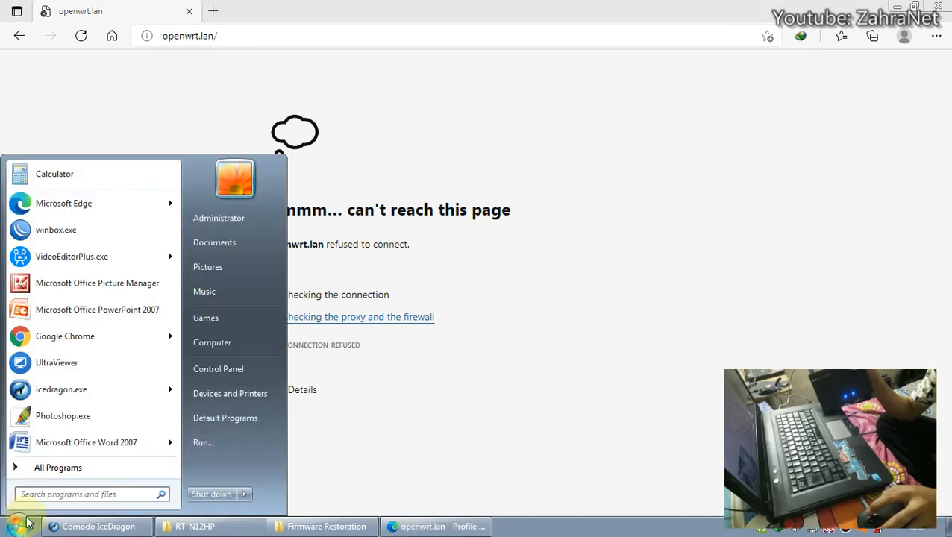
text(pin)
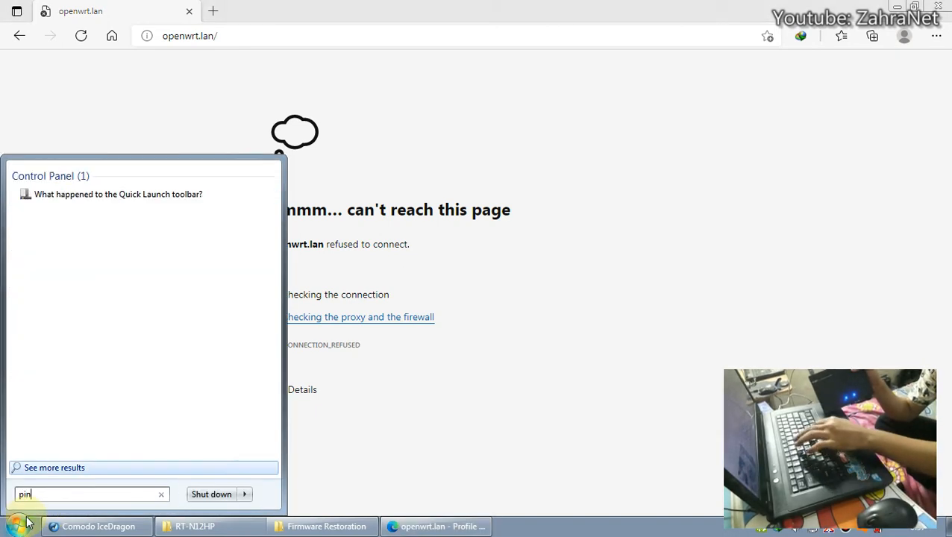
text(g 192.1)
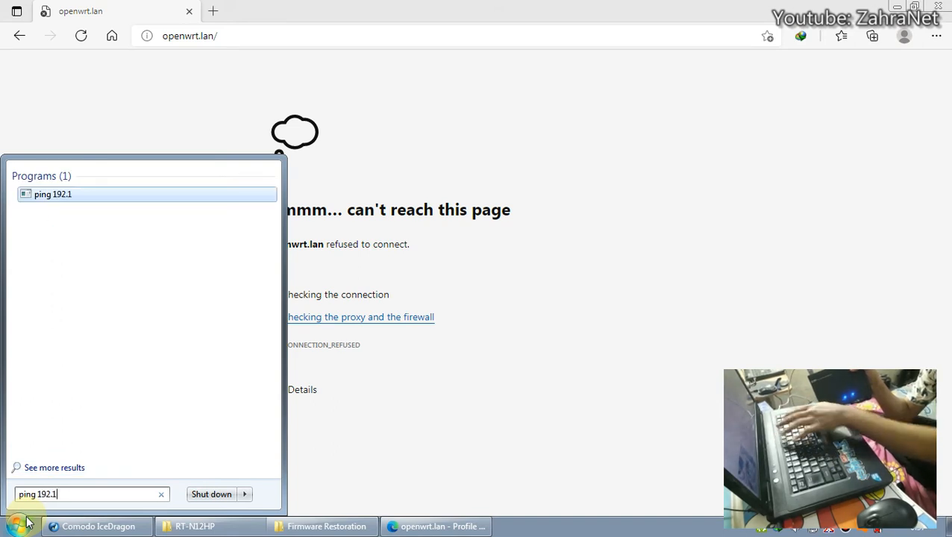
text(68)
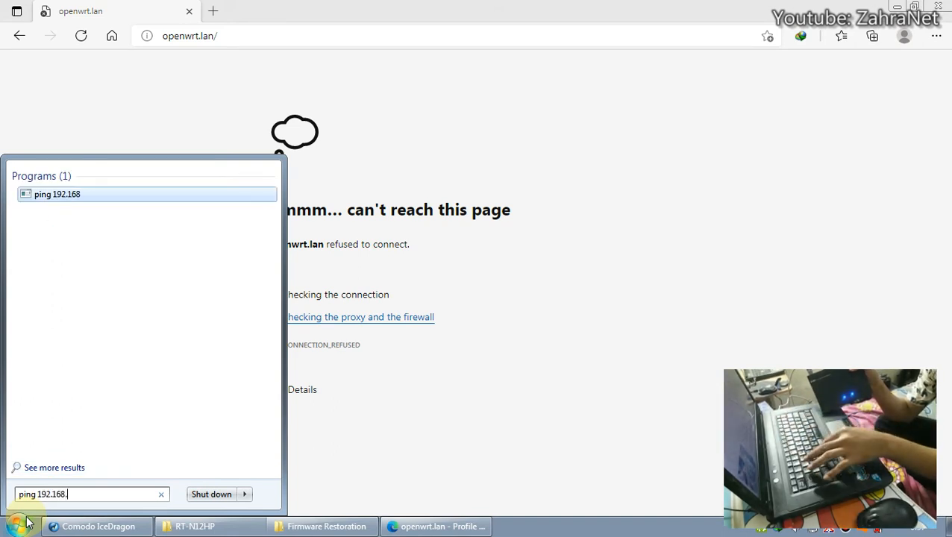
text(.1,)
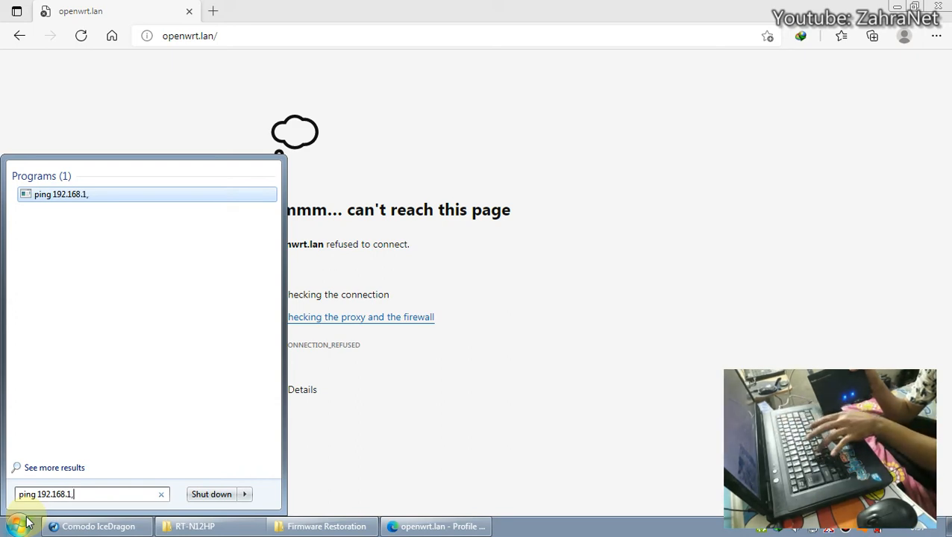
key(BackSpace)
text(.1 -t)
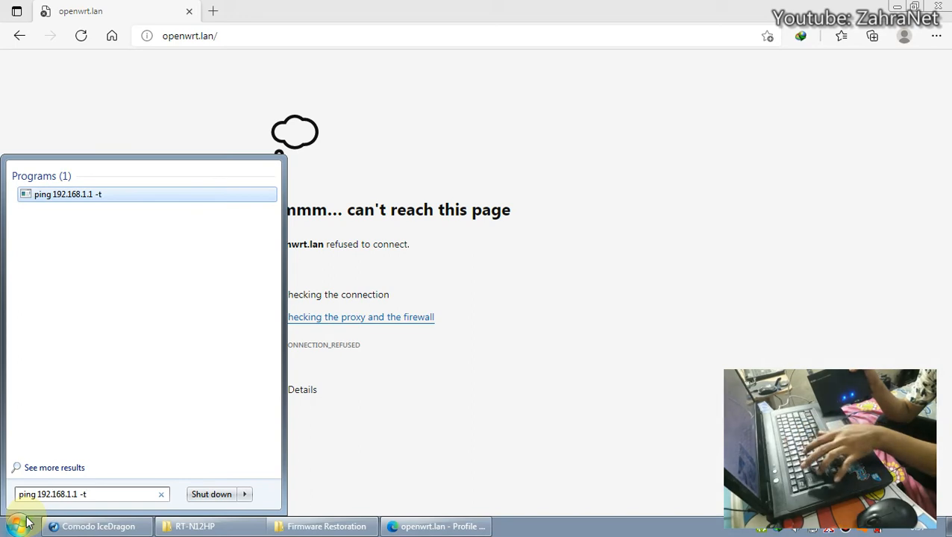
key(Return)
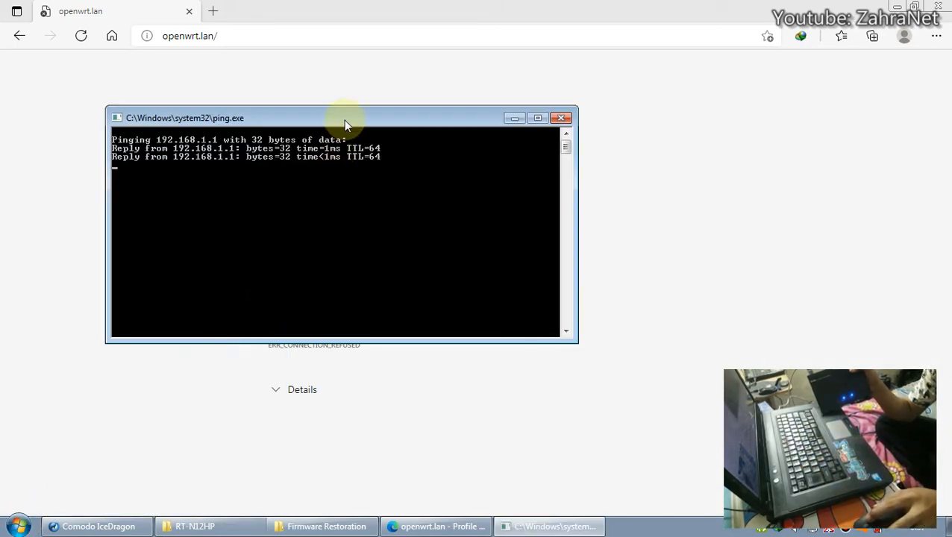
Move the ping console left and wait until 192.168.1.1 replies steadily with TTL=64.
drag(346, 121, 277, 138)
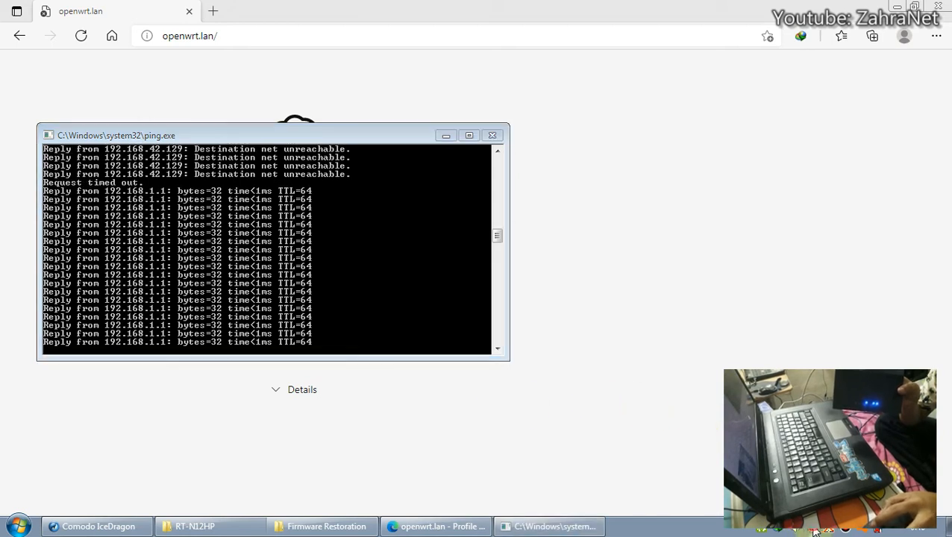
key(alt+Tab)
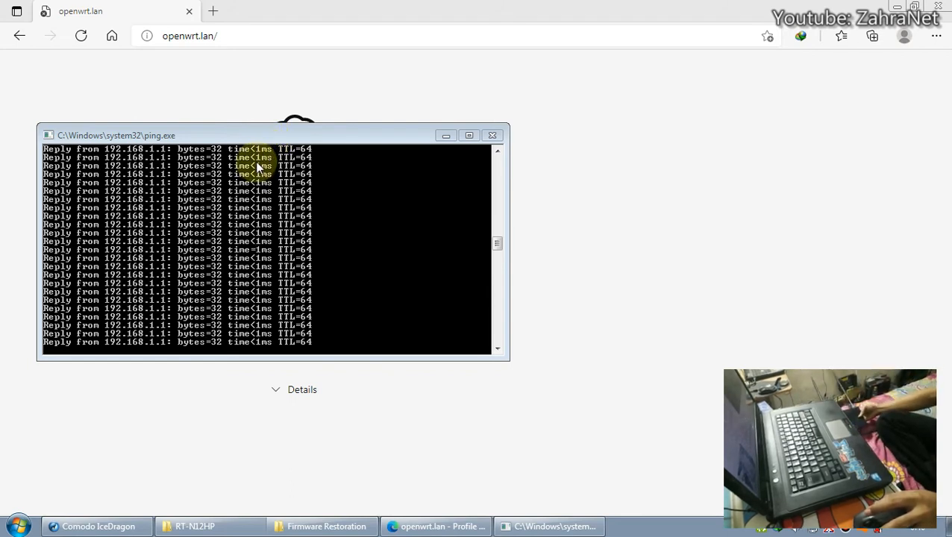
Load 192.168.1.1 in the browser's address bar.
click(315, 27)
click(315, 30)
text(1)
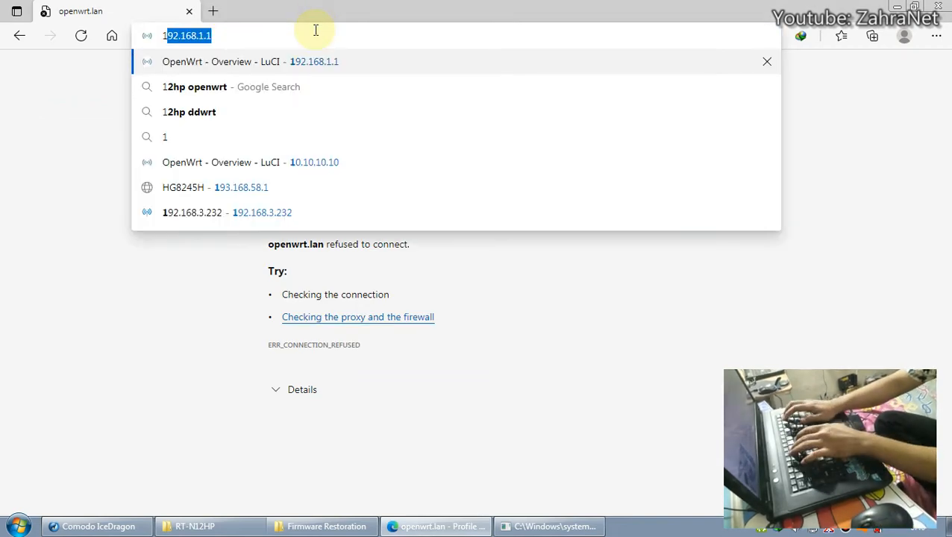
text(92.168.1.1)
key(Return)
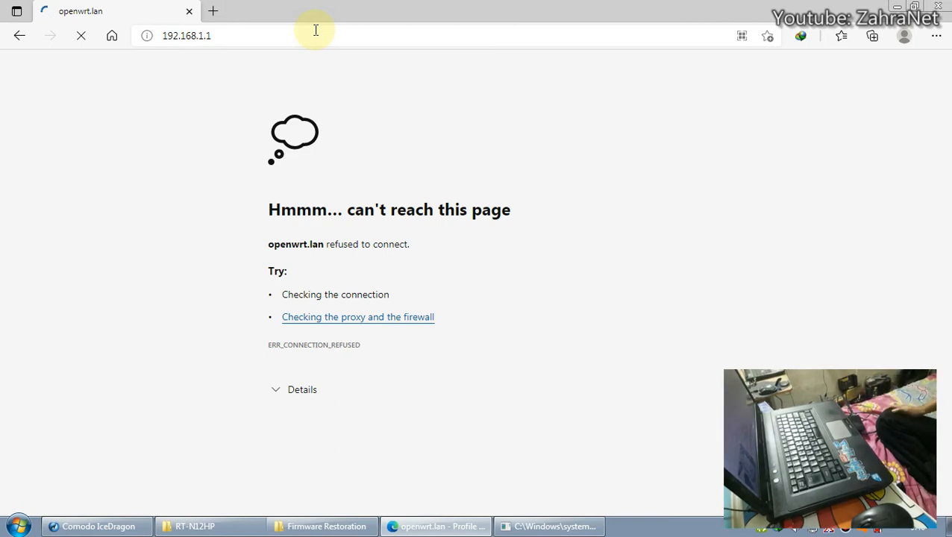
Check the tray network connection, then minimize the ping window to reveal DD-WRT's Router Management page.
click(565, 524)
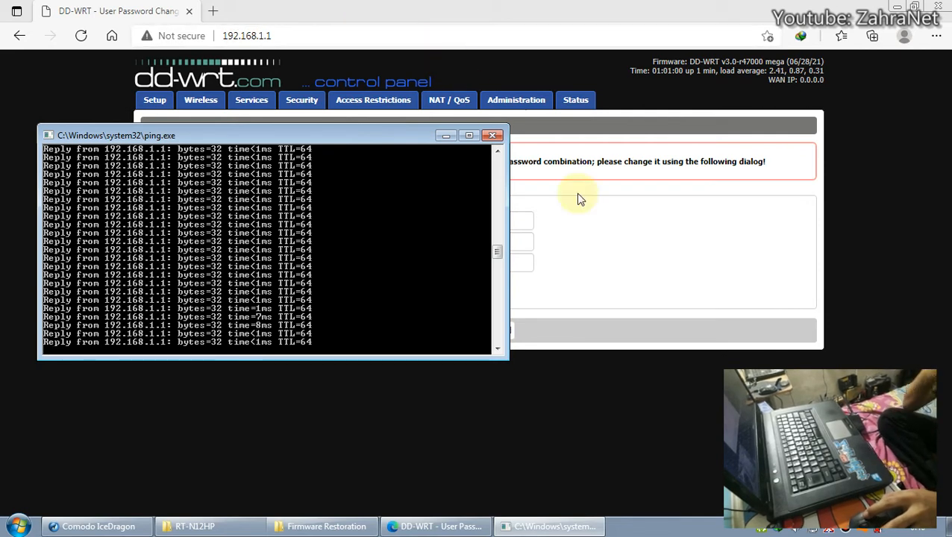
click(812, 529)
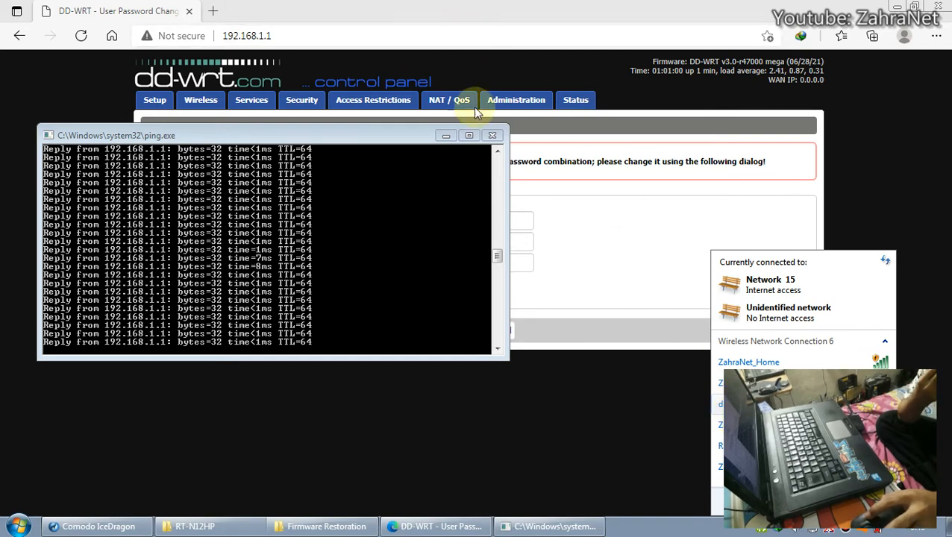
click(445, 135)
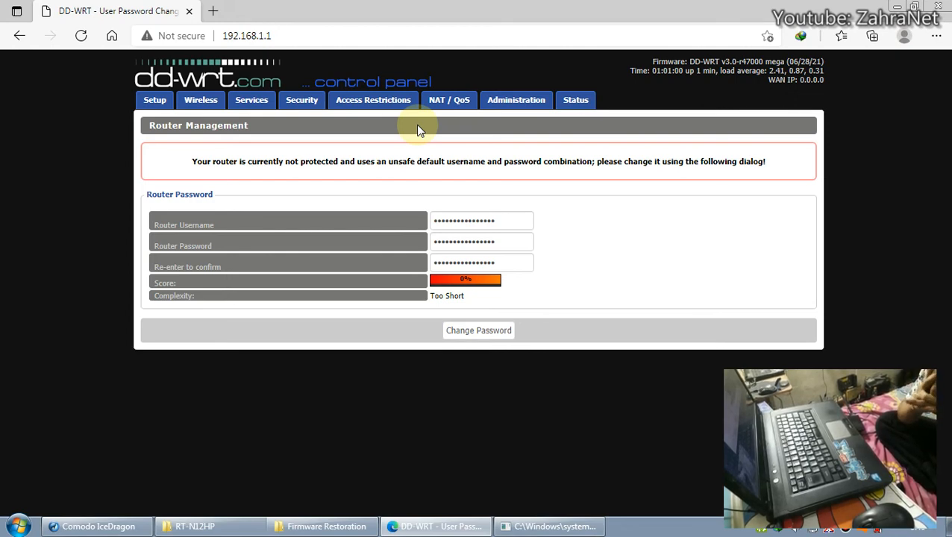
click(287, 37)
click(299, 41)
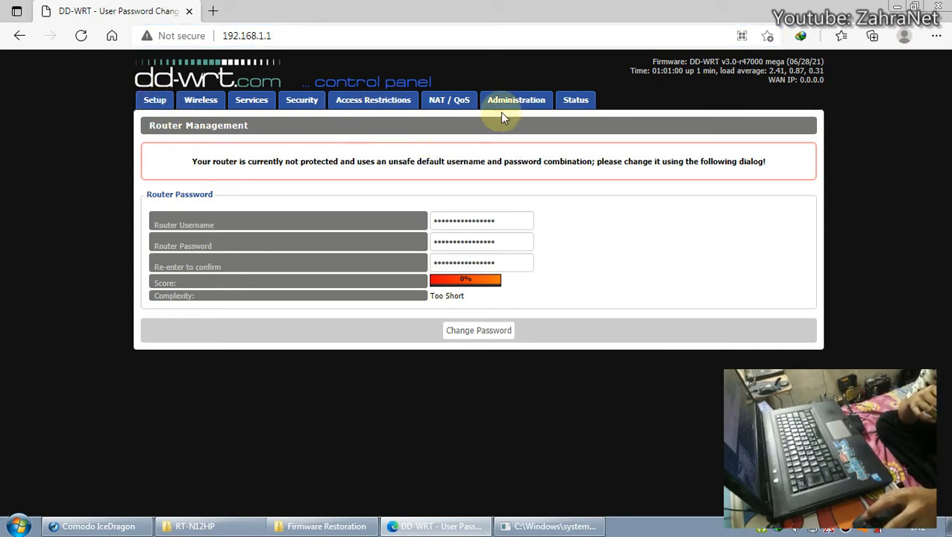
Replace the router username and password fields with the new admin credentials.
click(492, 222)
double_click(506, 243)
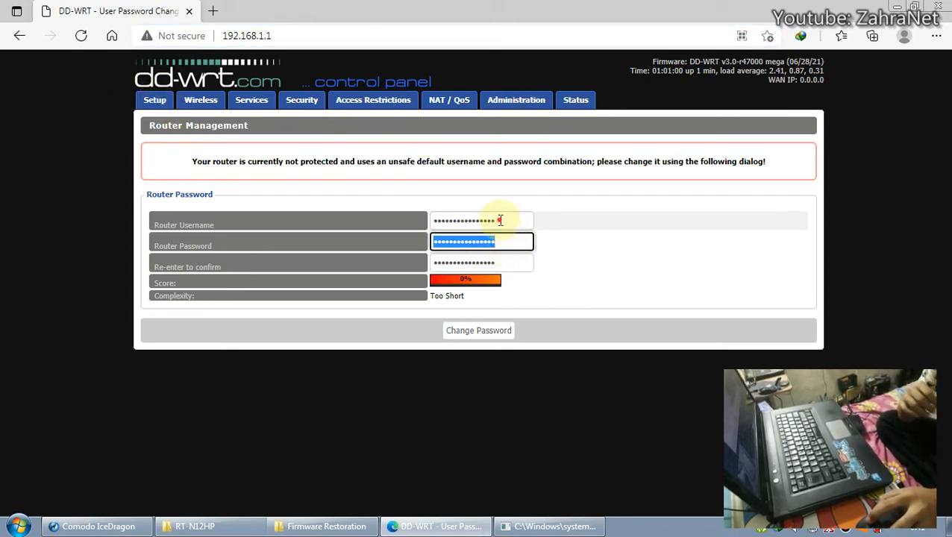
double_click(502, 221)
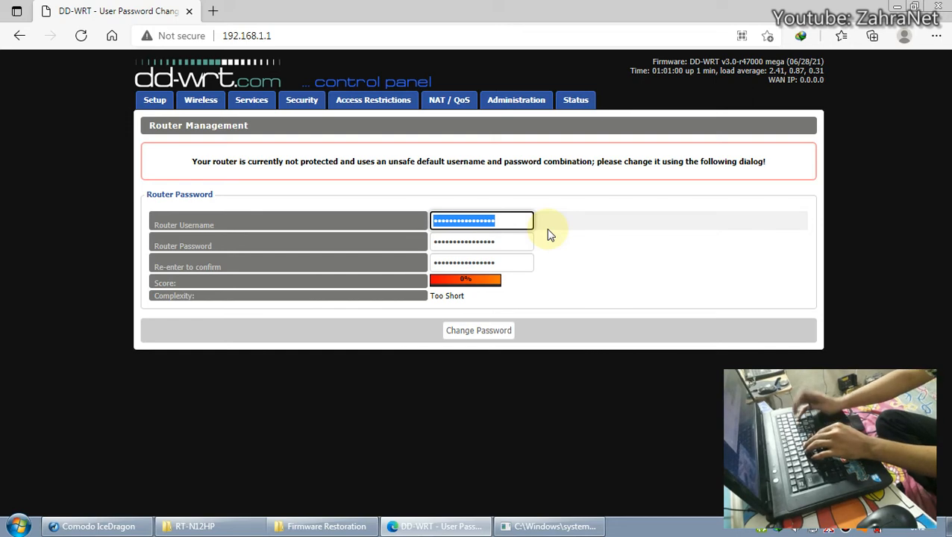
text(admin)
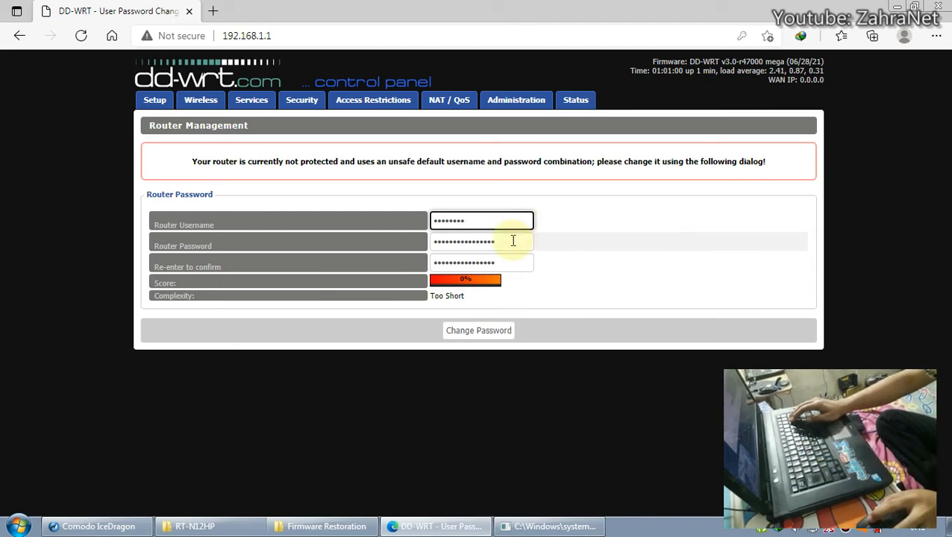
click(513, 240)
text(ad)
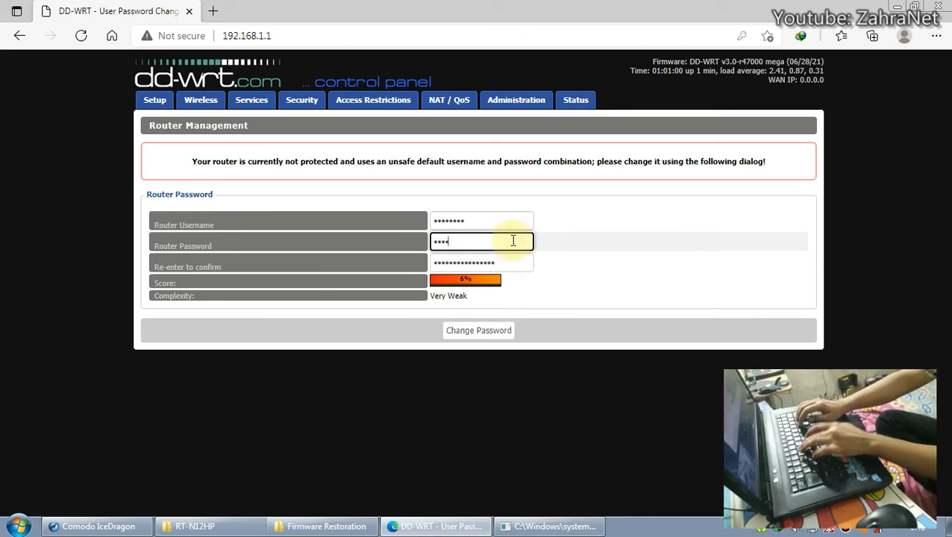
text(min123)
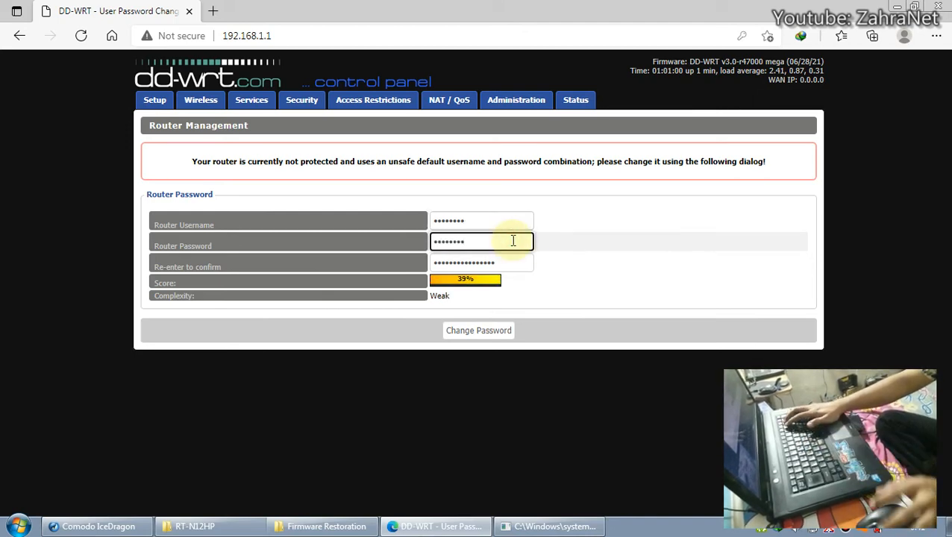
Retype the new password in the confirmation field and submit the password change.
click(517, 262)
click(517, 262)
double_click(517, 263)
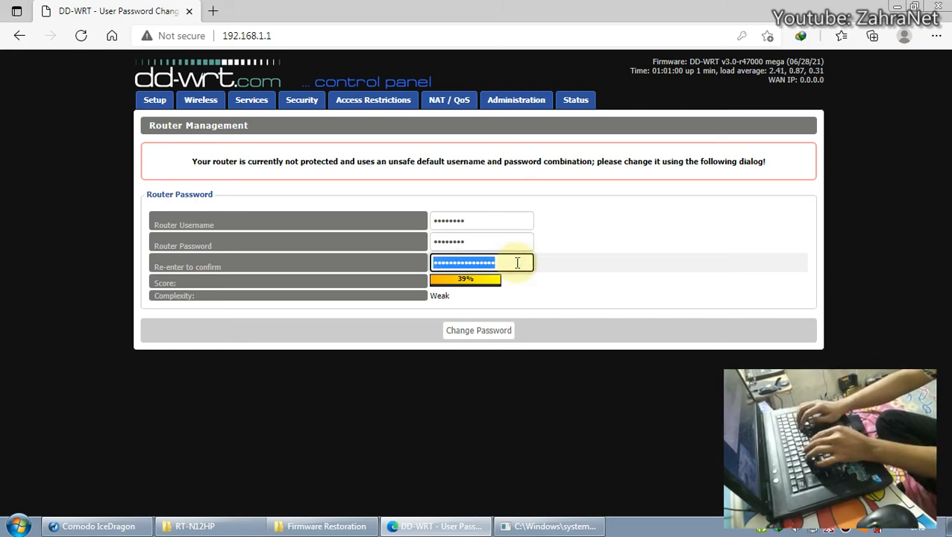
text(adm)
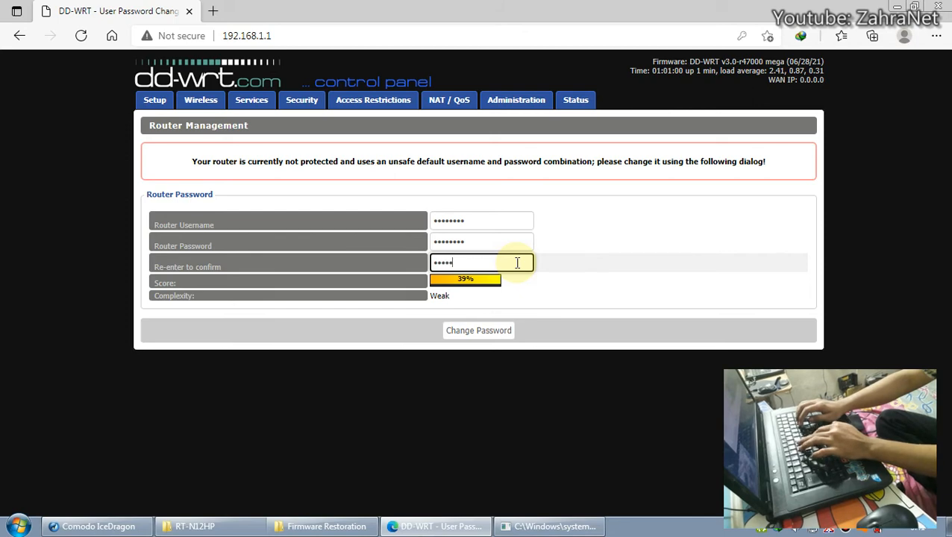
text(in123)
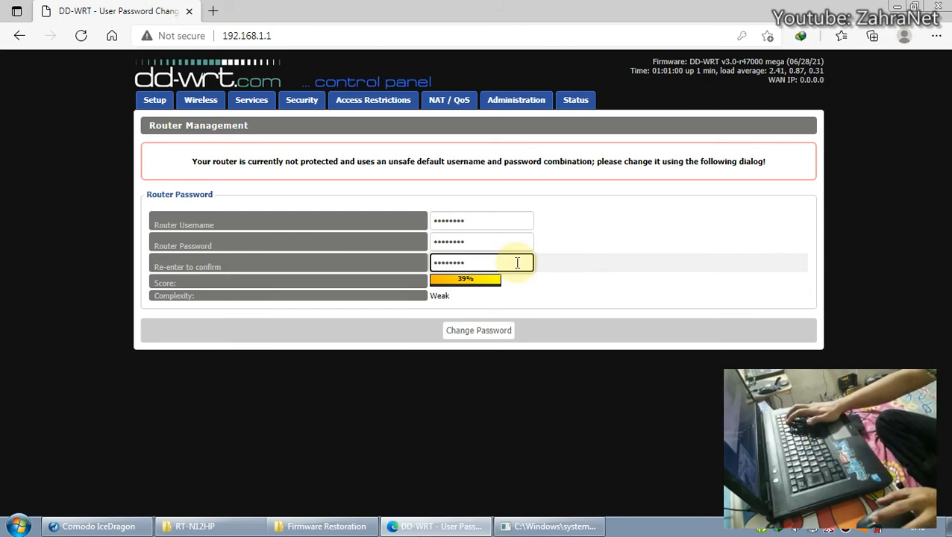
click(477, 335)
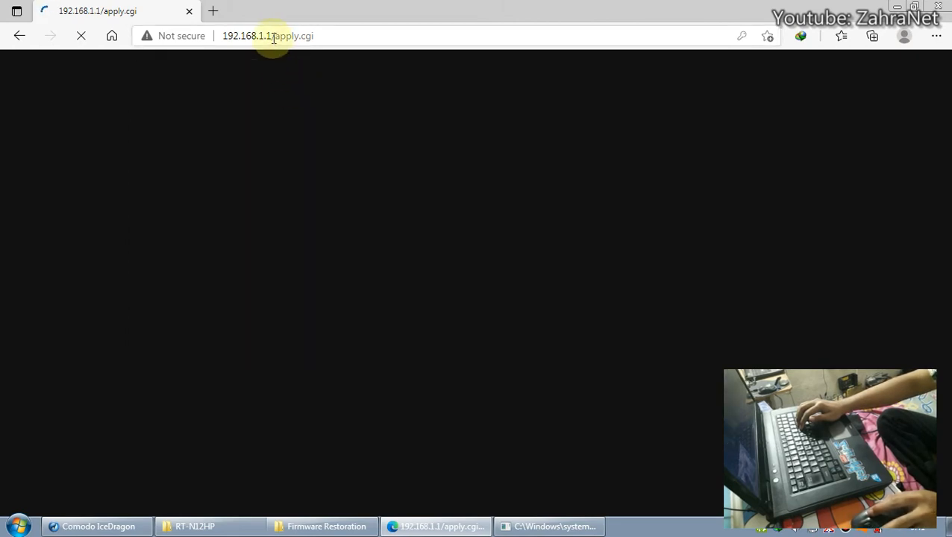
Trim /apply.cgi from the address to reload the router's main page at 192.168.1.1.
drag(273, 38, 371, 38)
key(BackSpace)
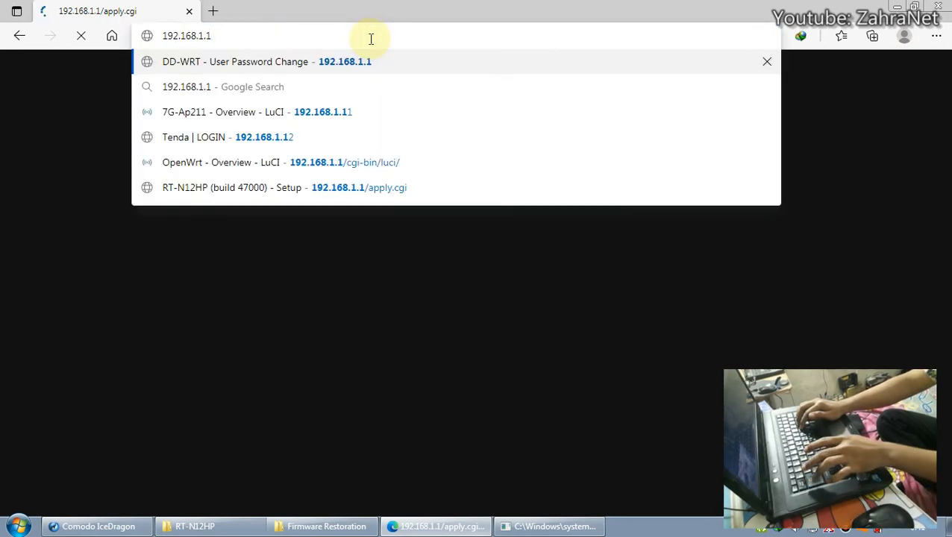
key(Return)
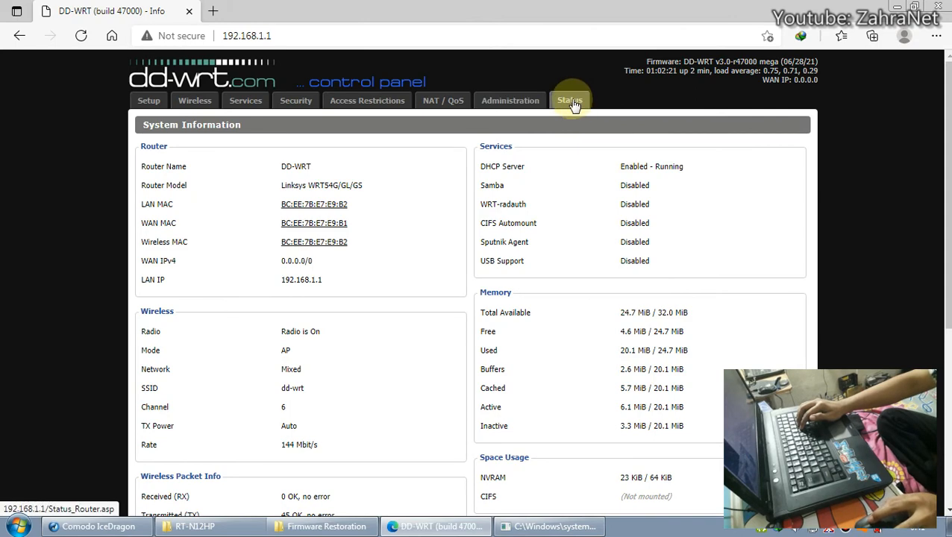
Sign in to the Status page with the new credentials and dismiss the browser's save-password offer.
click(575, 104)
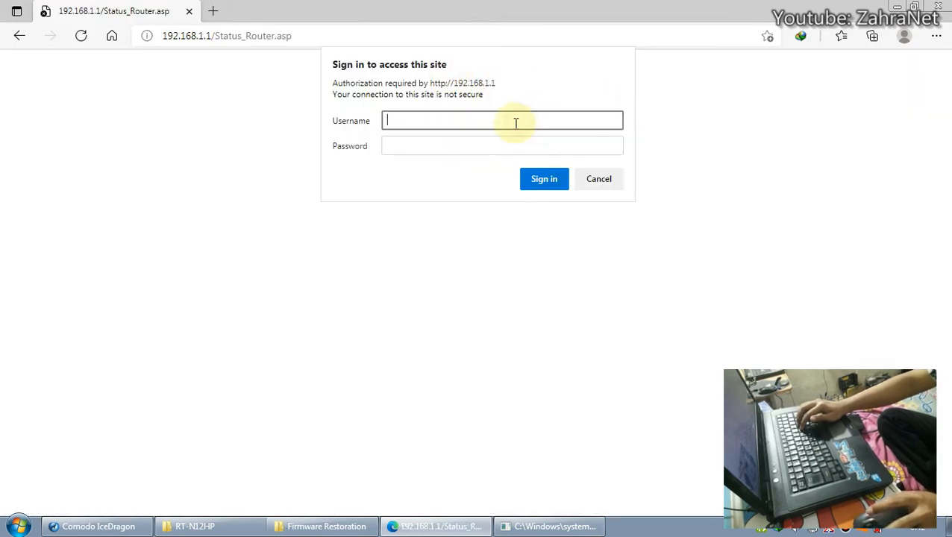
text(admin)
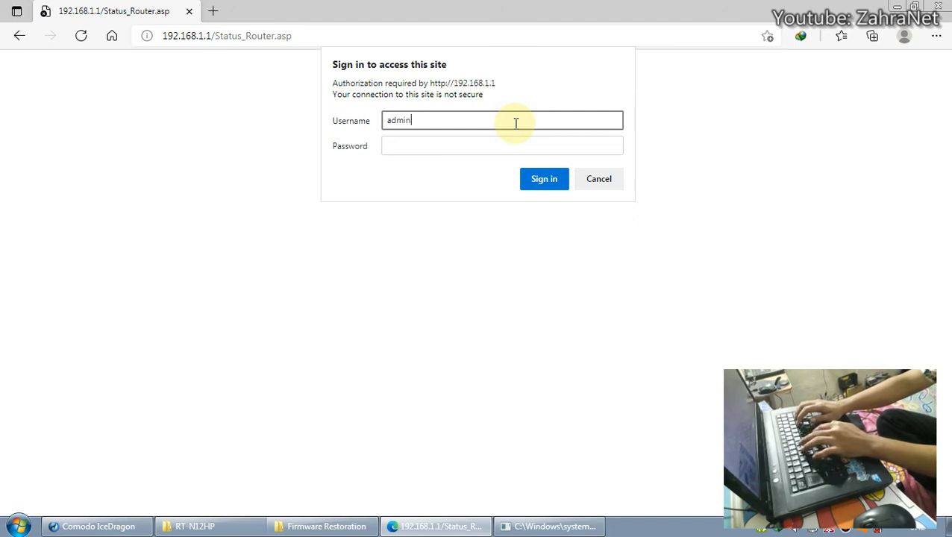
text(123)
key(Tab)
text(admin123)
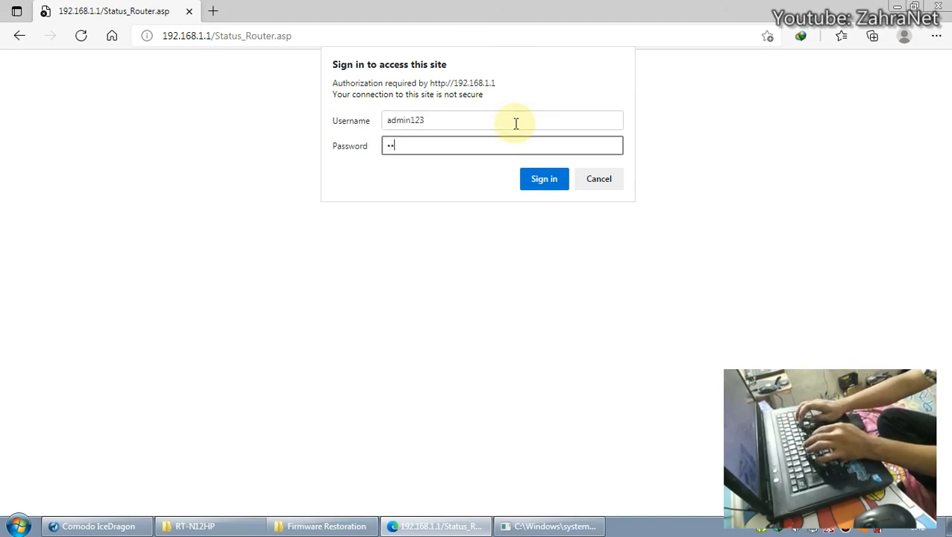
key(Return)
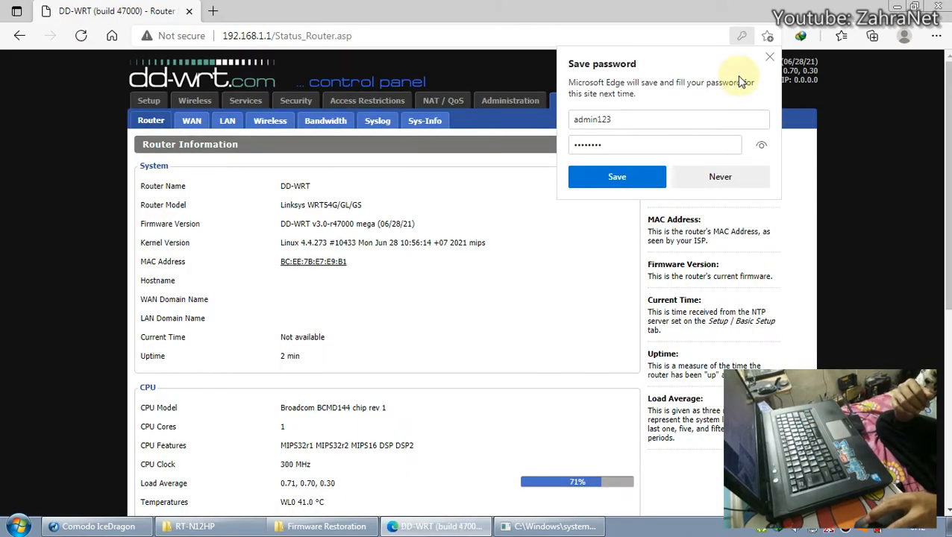
click(769, 58)
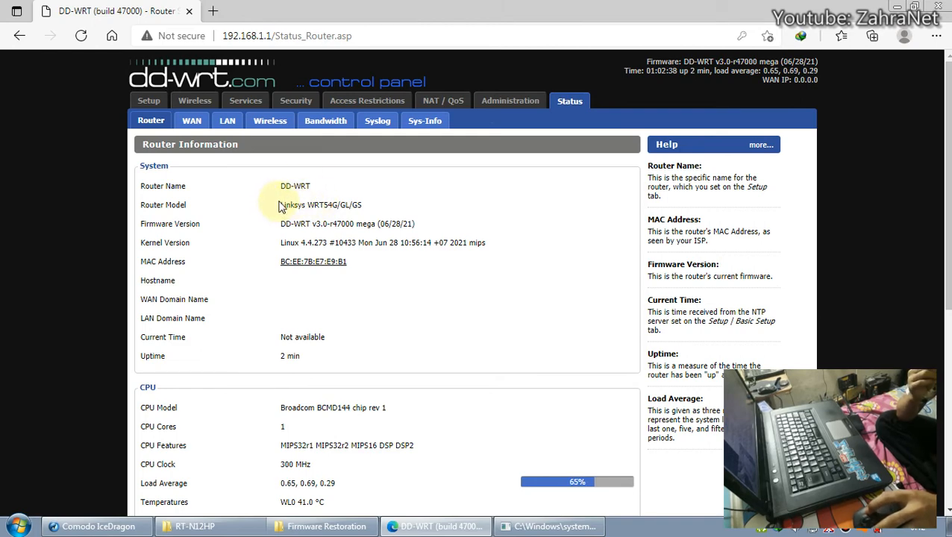
drag(282, 211, 378, 207)
click(373, 210)
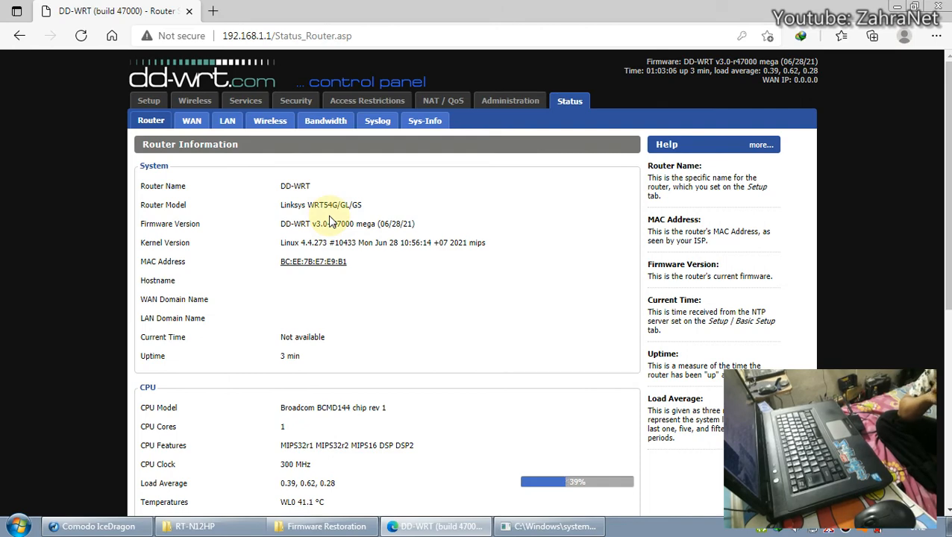
drag(282, 206, 307, 206)
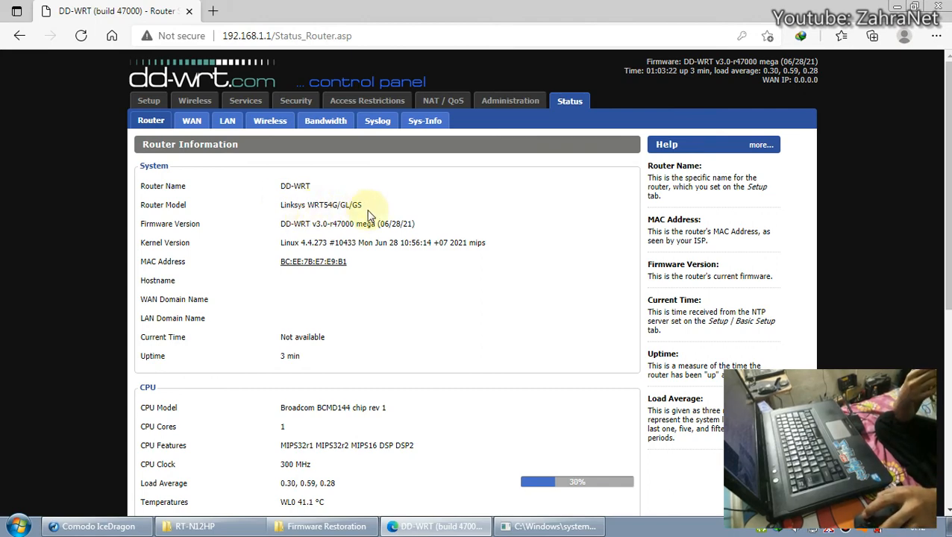
drag(365, 206, 307, 203)
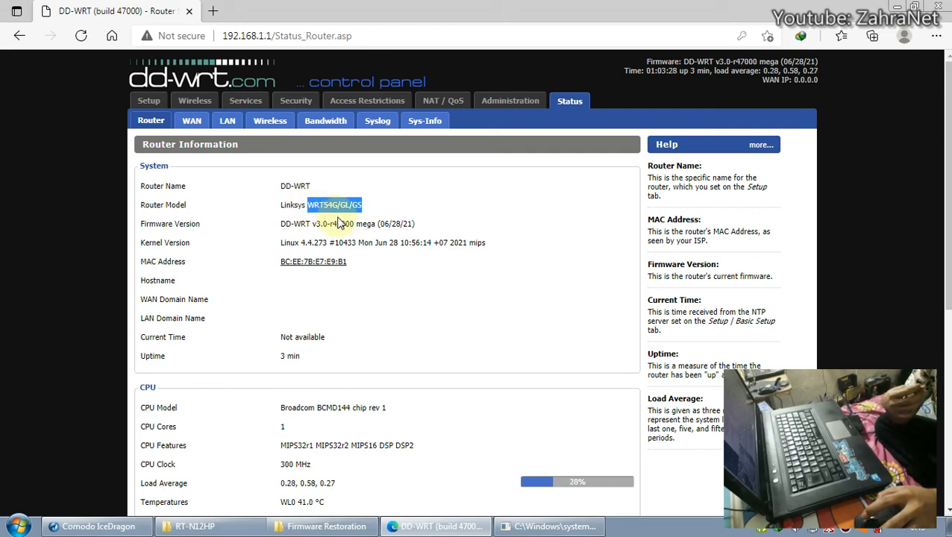
click(337, 224)
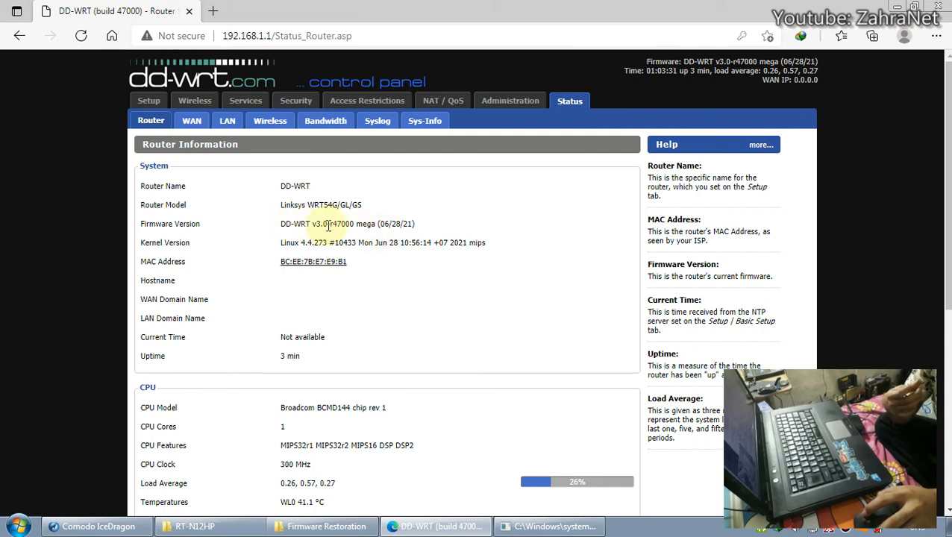
drag(328, 223, 353, 224)
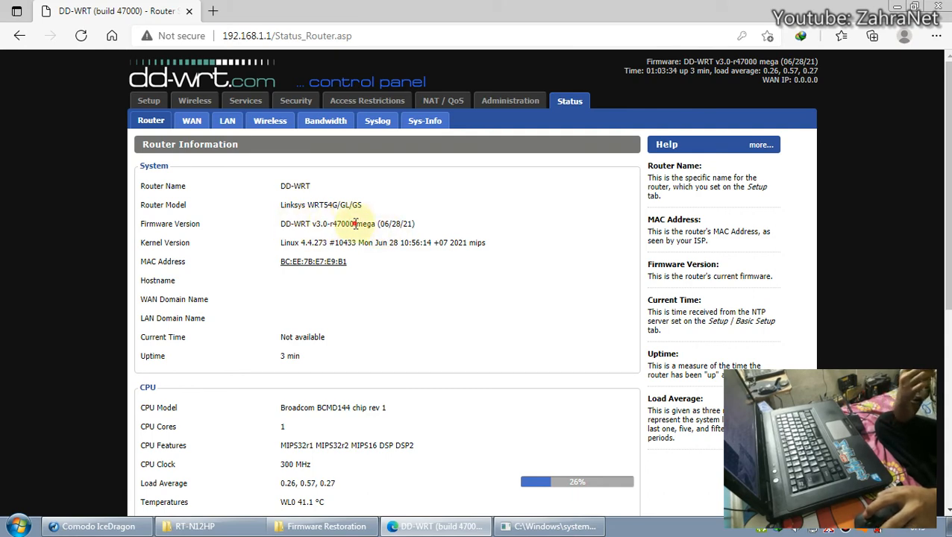
double_click(365, 224)
click(367, 225)
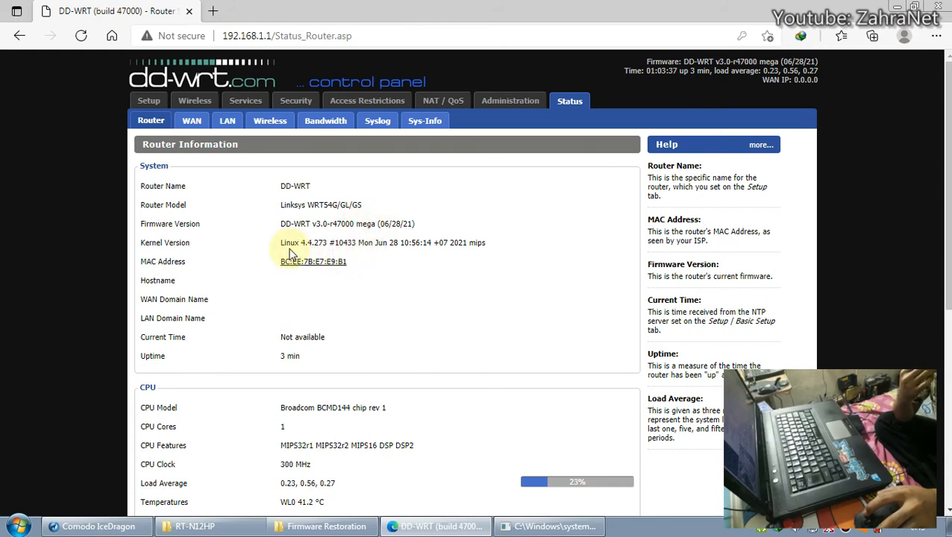
scroll(396, 272, down, 3)
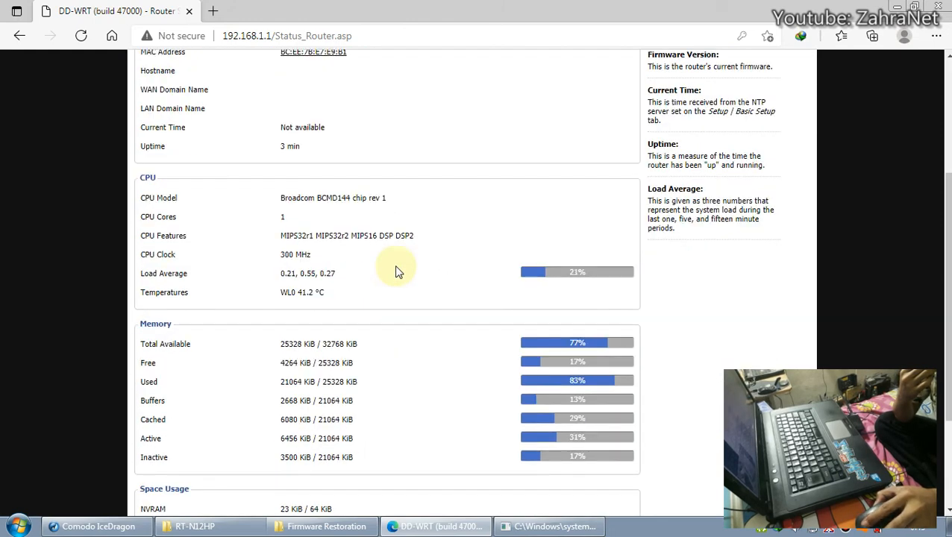
scroll(396, 272, down, 2)
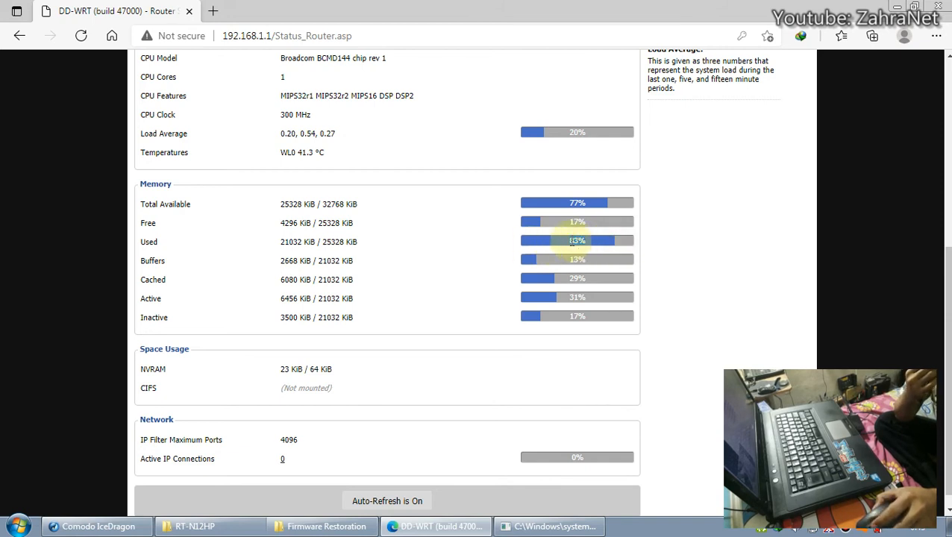
scroll(415, 339, up, 1)
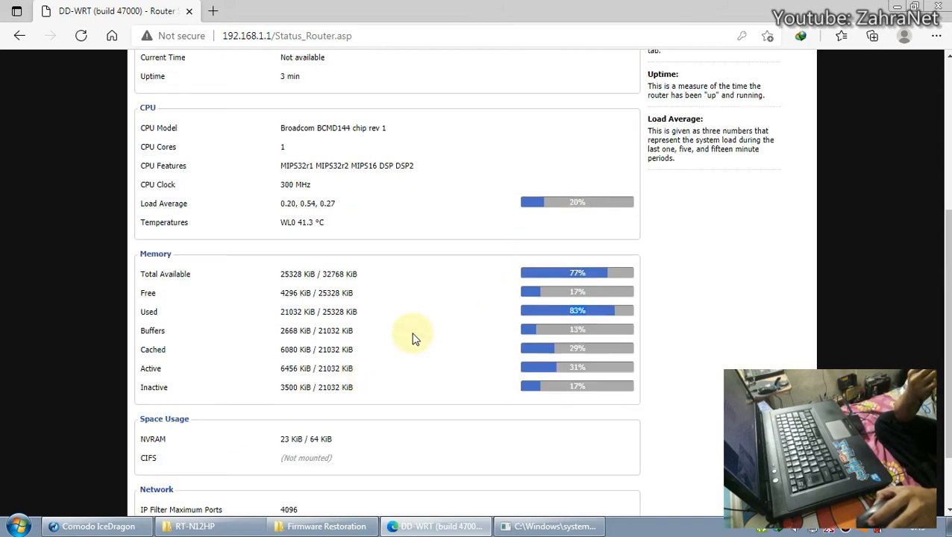
scroll(407, 238, up, 4)
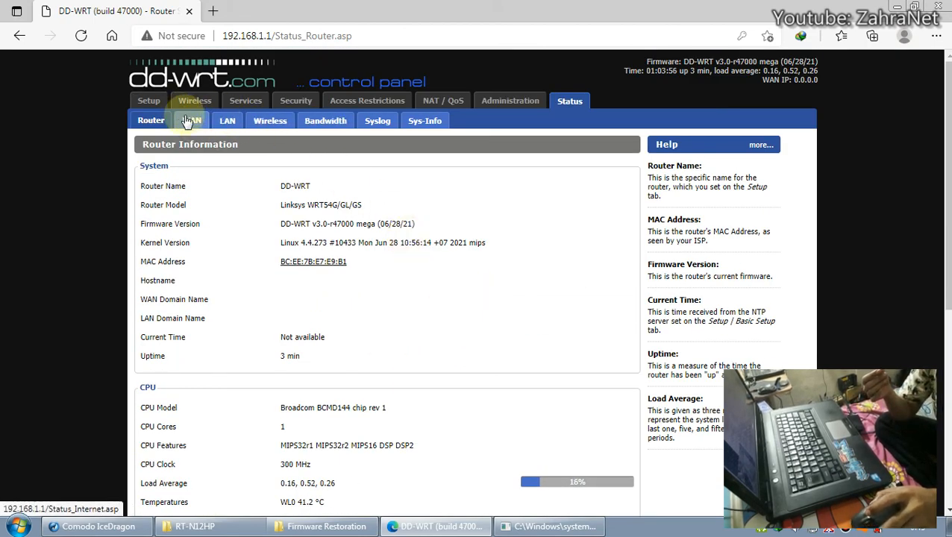
scroll(353, 234, down, 2)
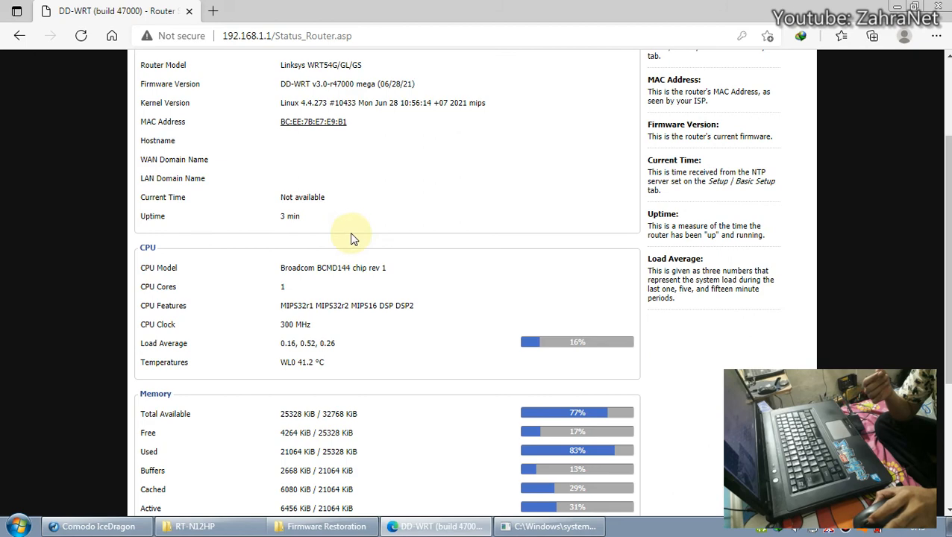
scroll(350, 233, up, 2)
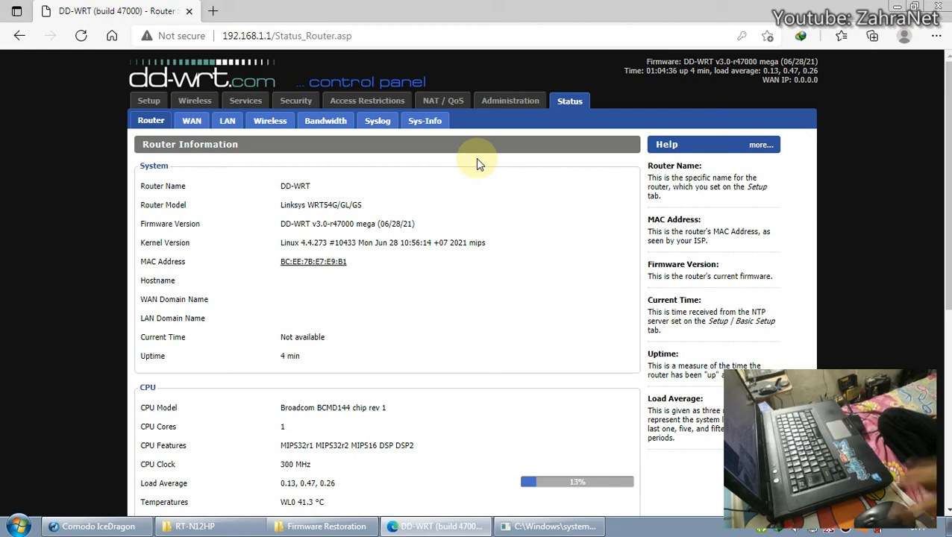
click(192, 526)
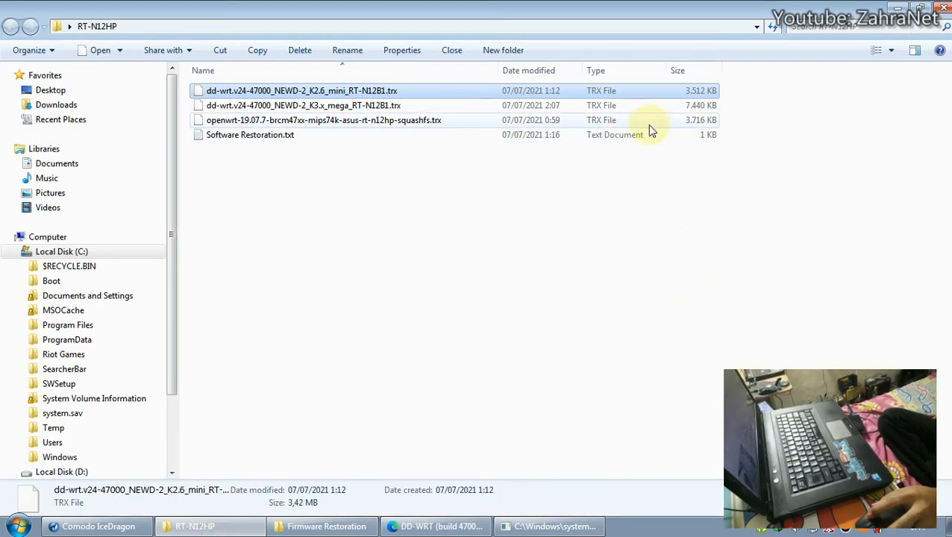
click(699, 121)
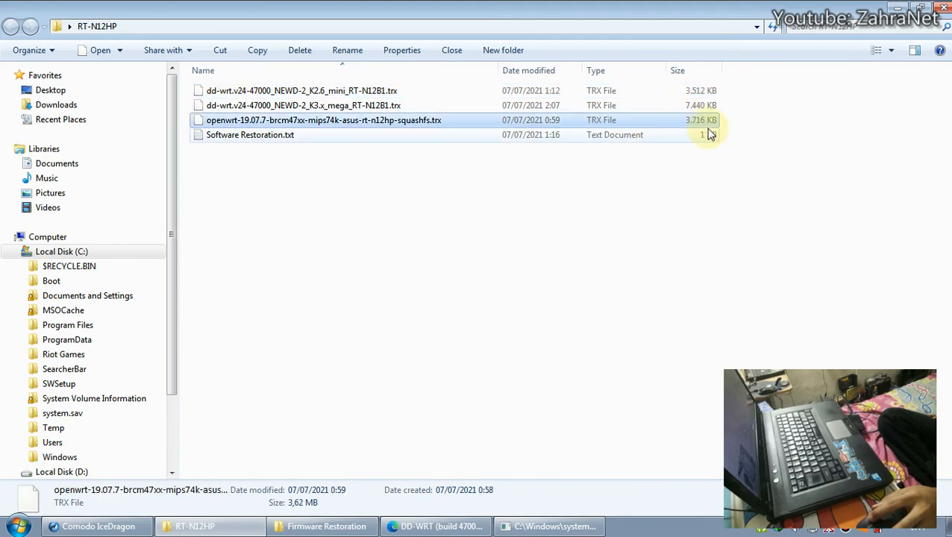
click(688, 107)
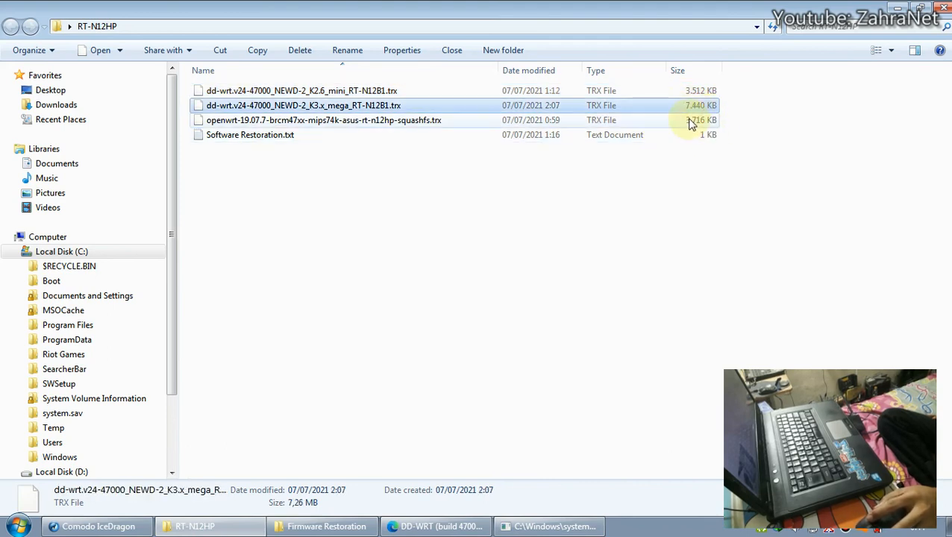
click(687, 122)
click(681, 110)
click(681, 121)
click(709, 109)
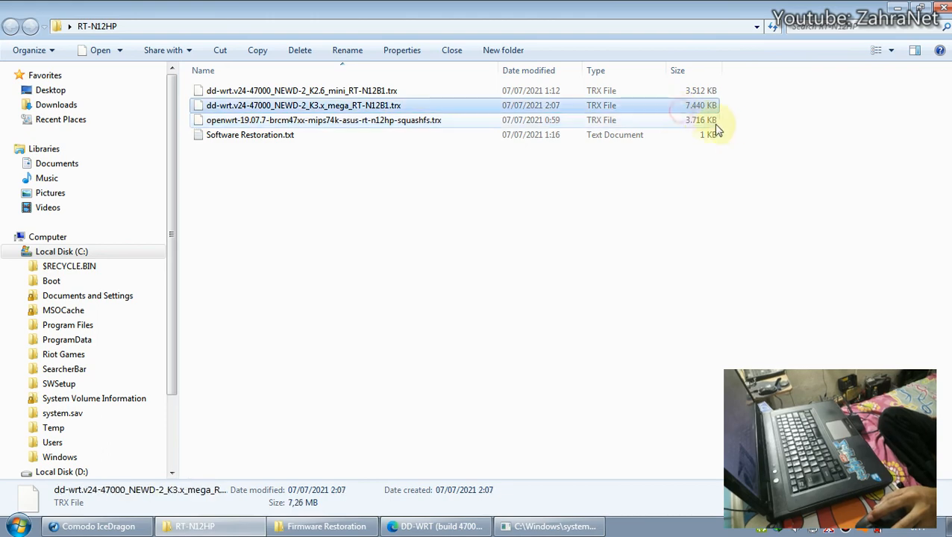
click(723, 128)
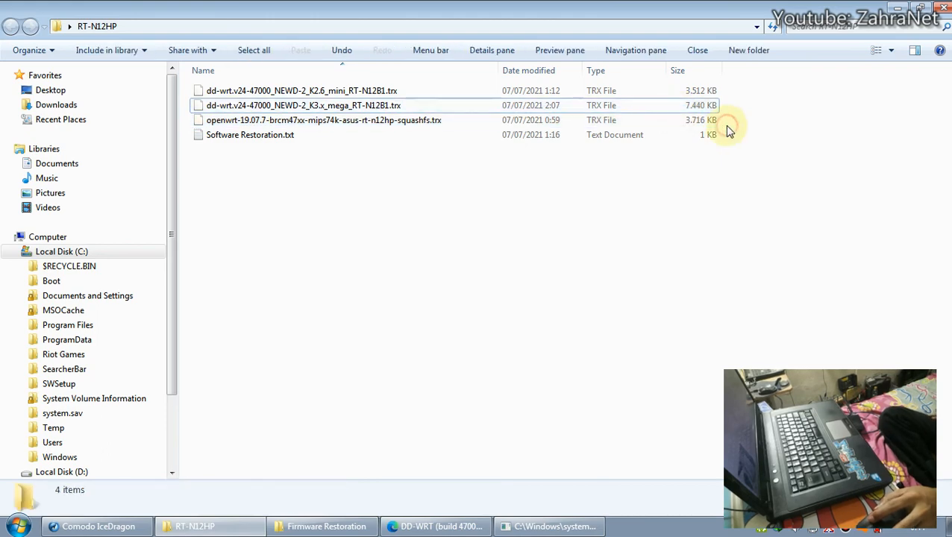
click(440, 527)
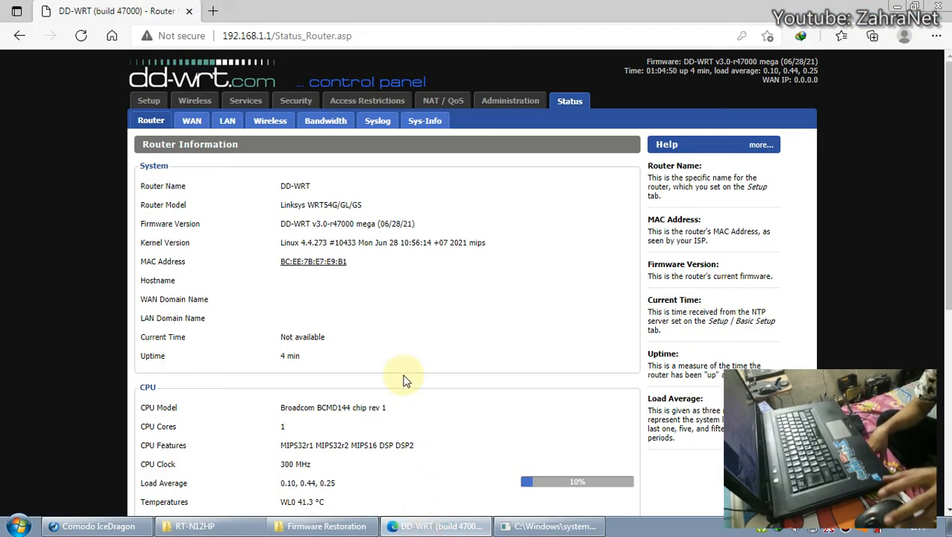
Go to the Setup section and then its Wireless settings.
scroll(404, 378, down, 4)
scroll(404, 378, up, 4)
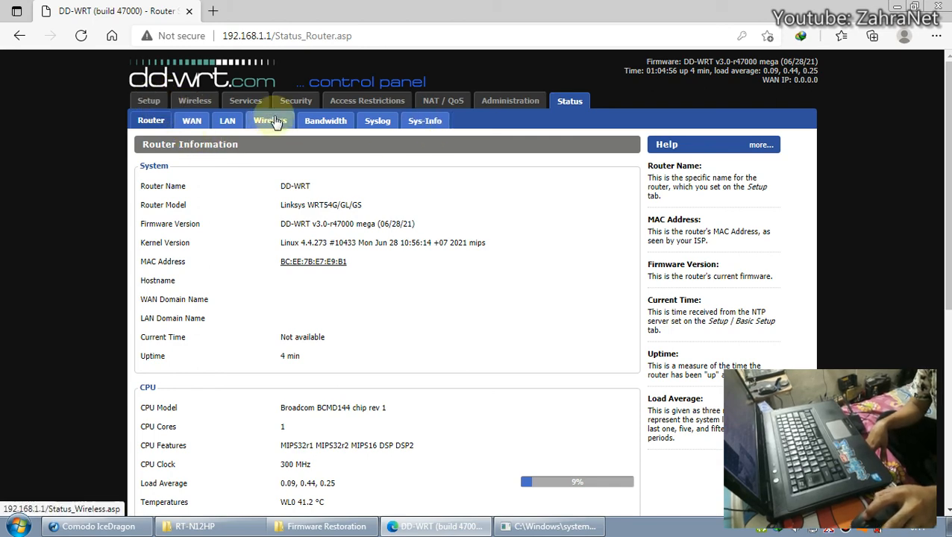
click(149, 102)
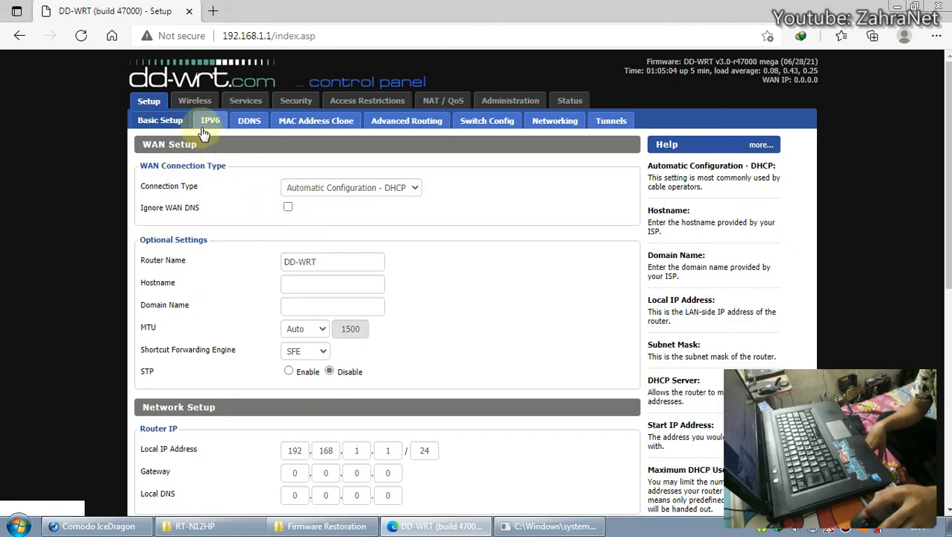
click(195, 100)
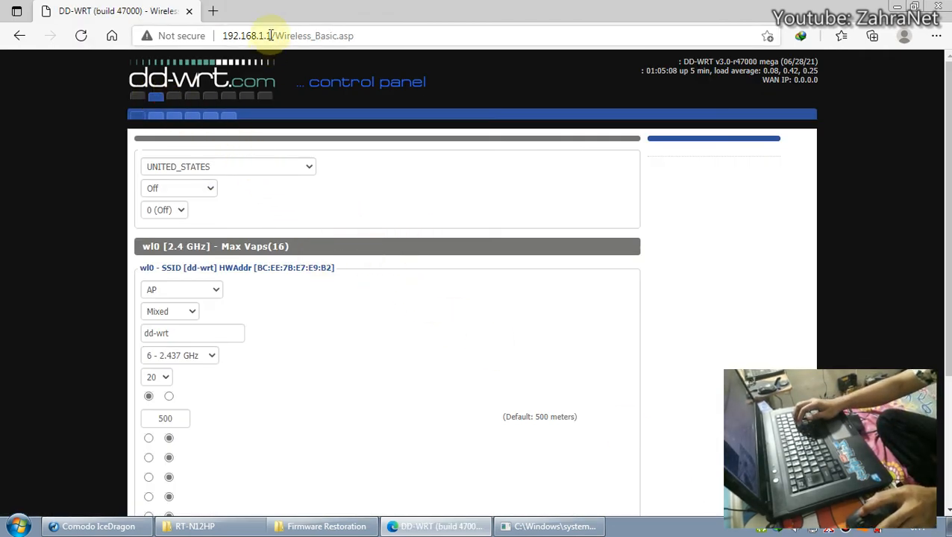
Reload 192.168.1.1 without the page path and go to Wireless Basic Settings.
drag(273, 36, 468, 35)
key(BackSpace)
key(Return)
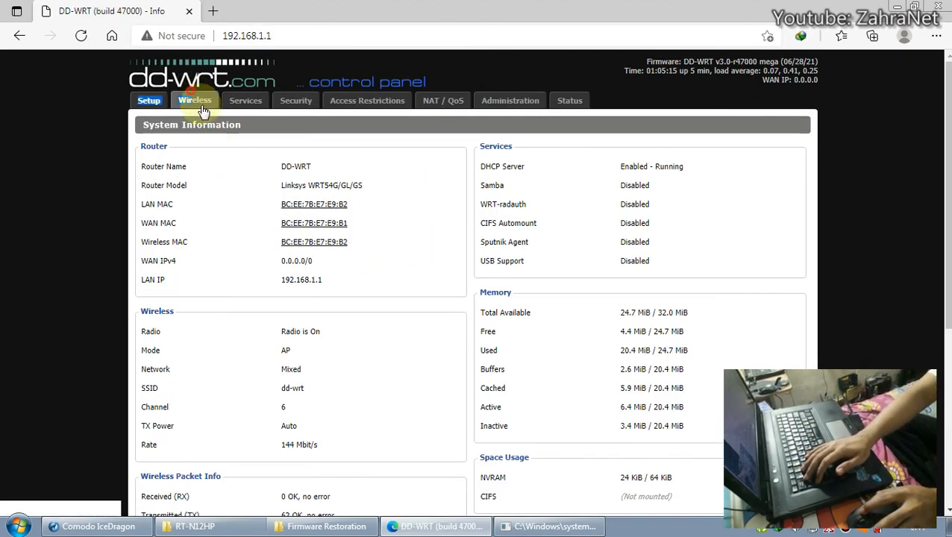
click(199, 100)
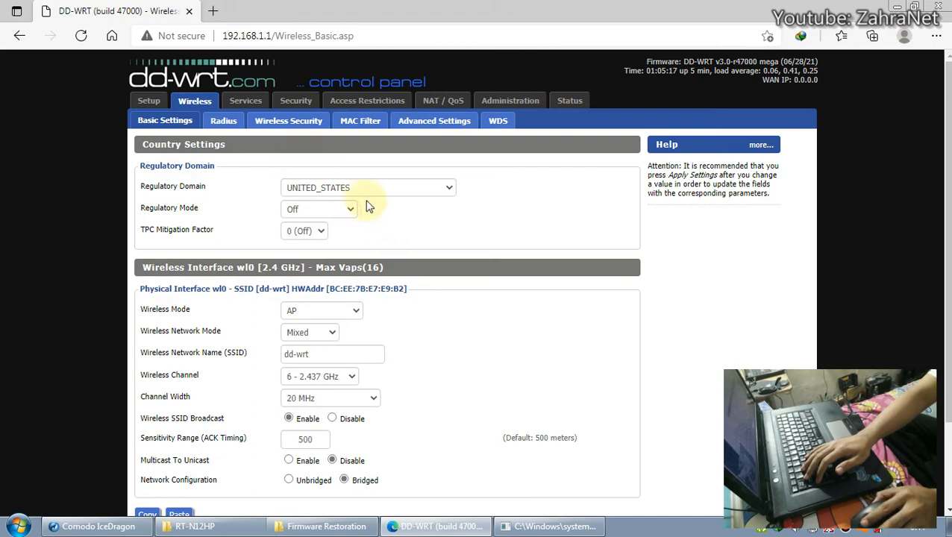
Append -tes to the wireless network name, making the SSID dd-wrt-tes.
scroll(366, 206, down, 1)
click(326, 284)
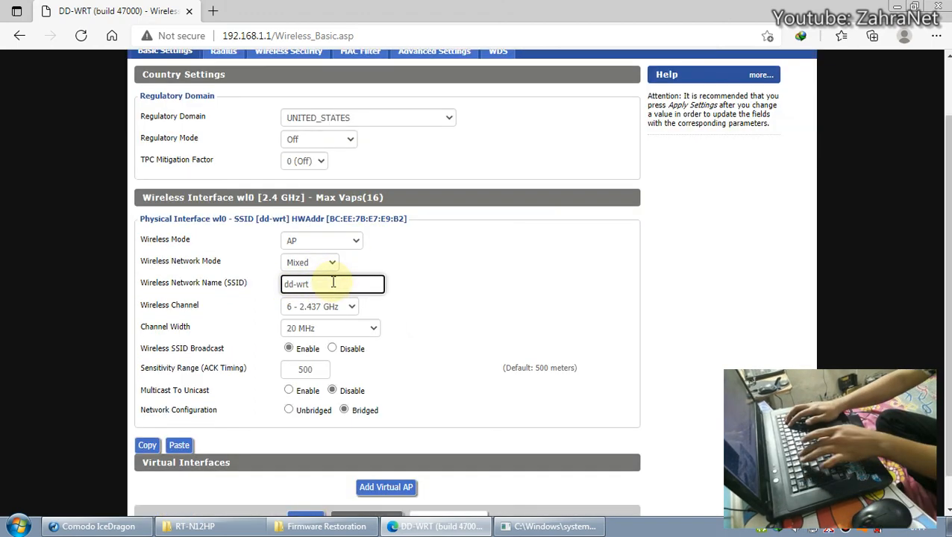
text(-tes)
click(306, 291)
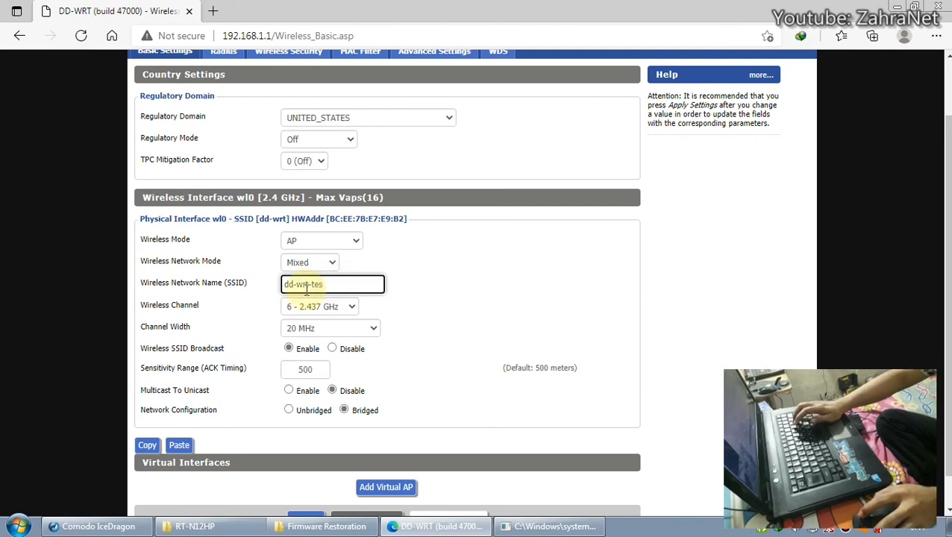
click(408, 297)
Apply the new SSID to the router and check the available wireless networks list.
click(814, 530)
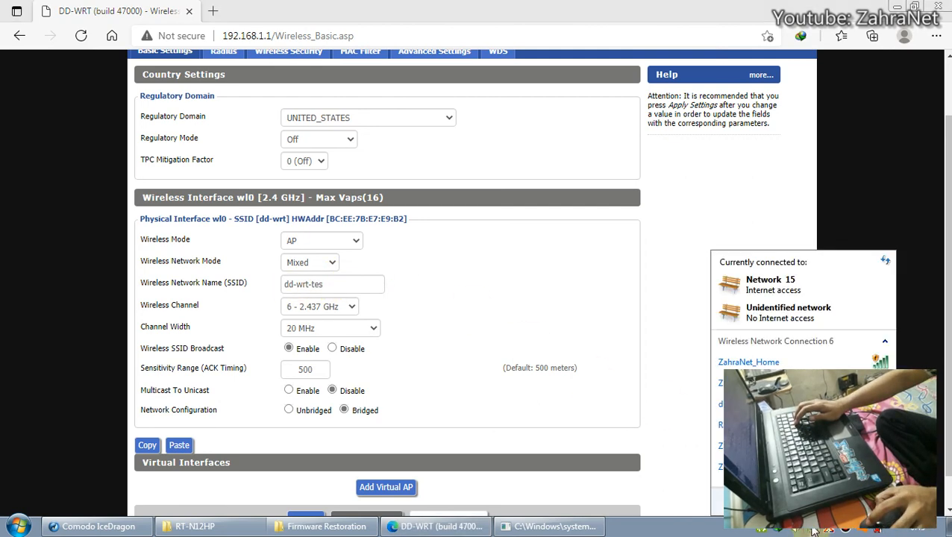
click(605, 321)
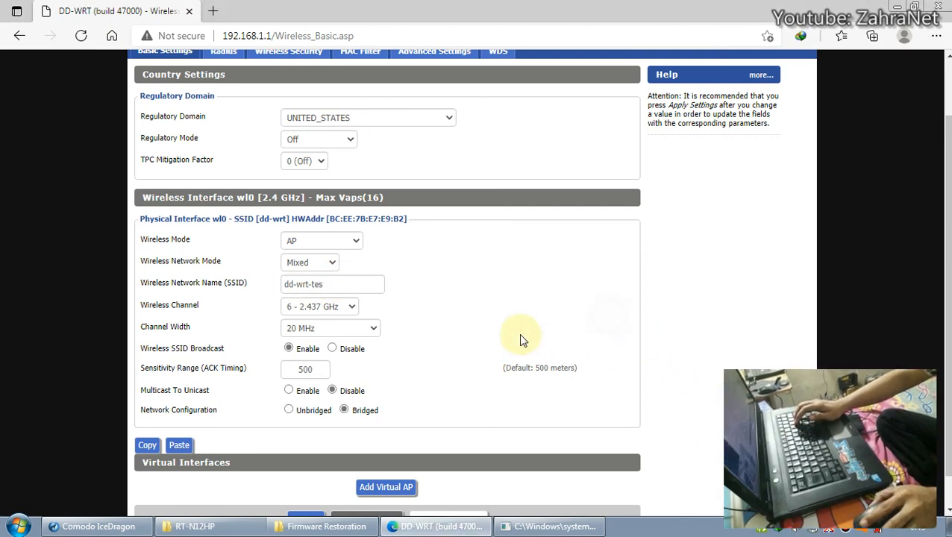
scroll(485, 332, down, 1)
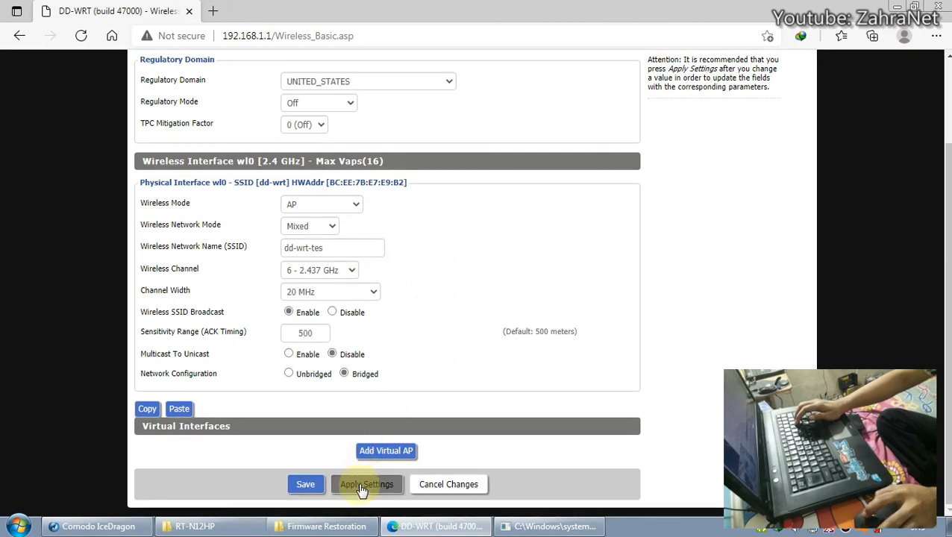
click(362, 486)
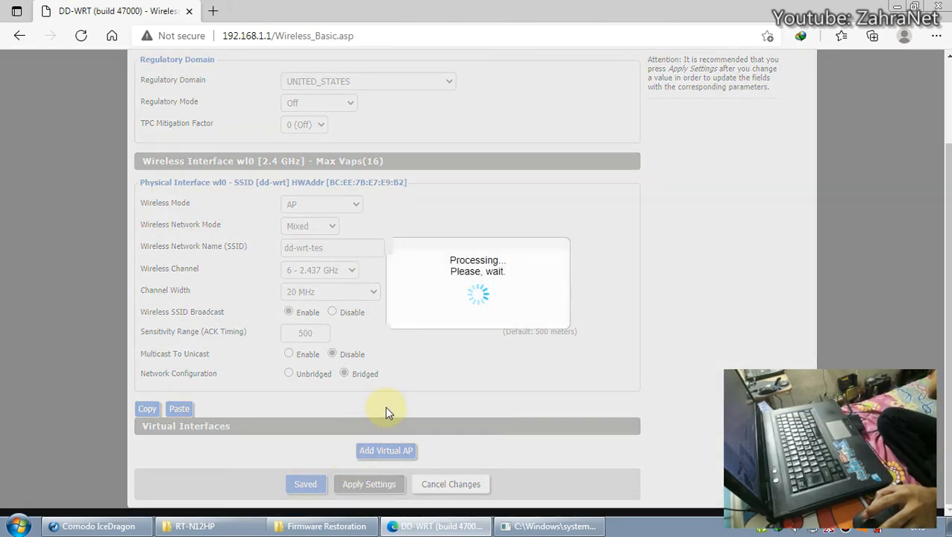
click(815, 530)
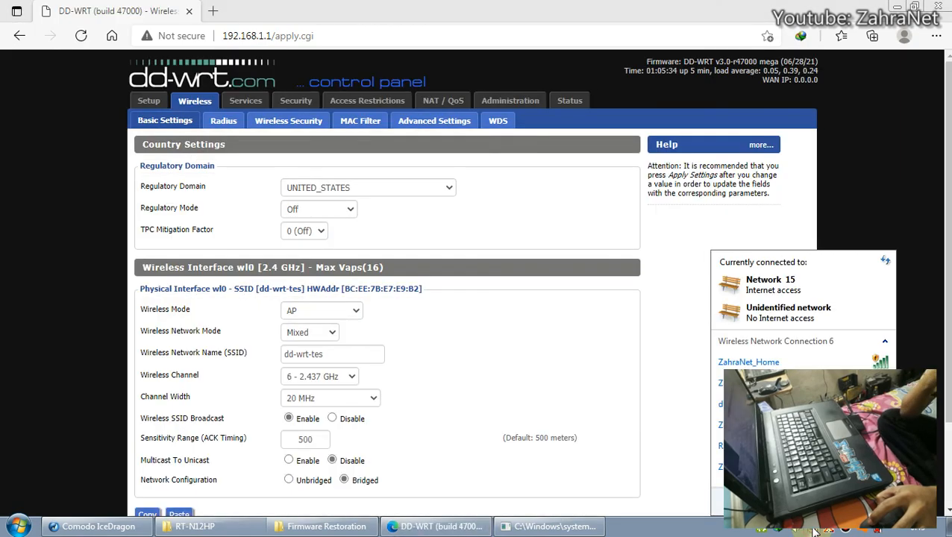
click(884, 261)
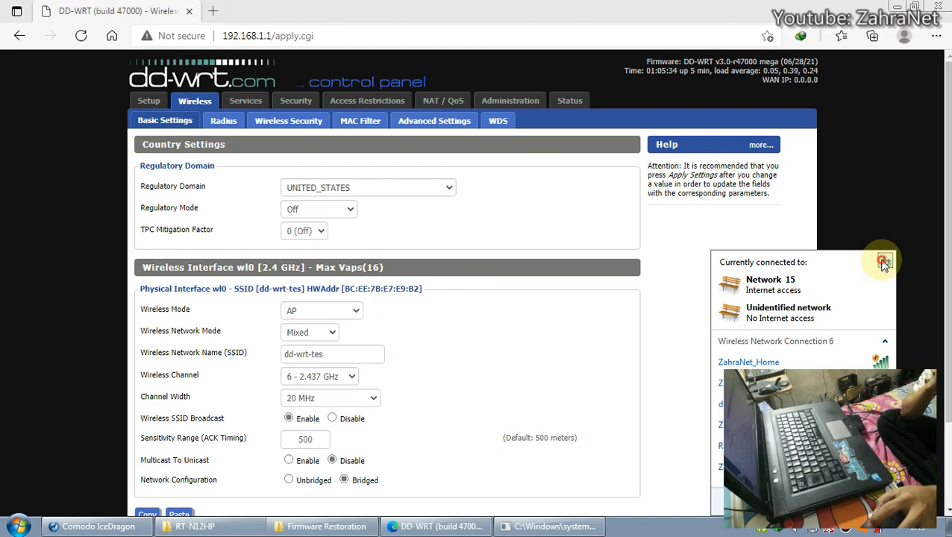
click(699, 267)
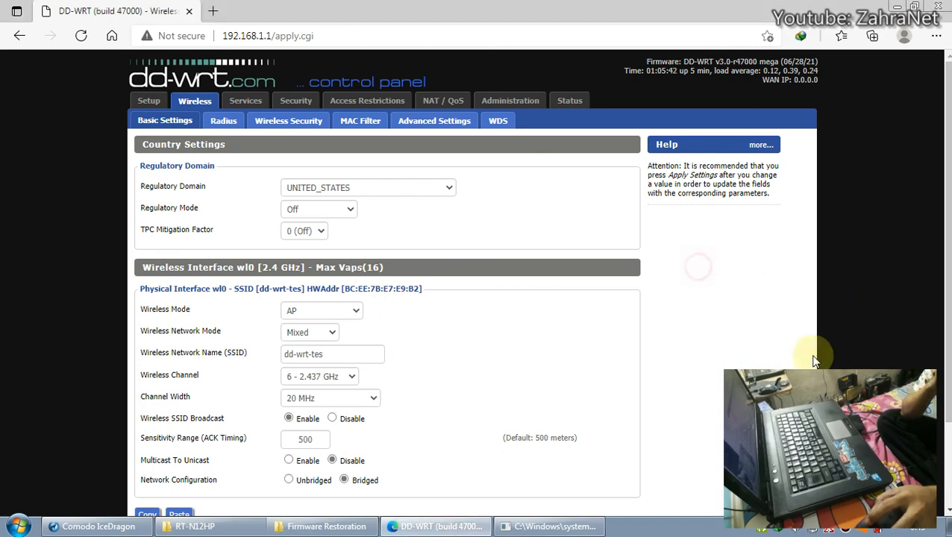
click(821, 529)
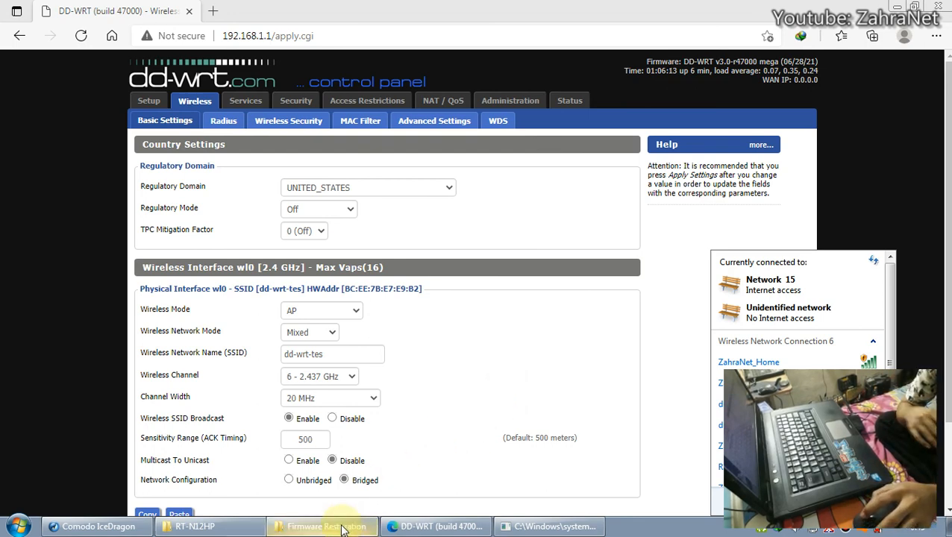
click(517, 304)
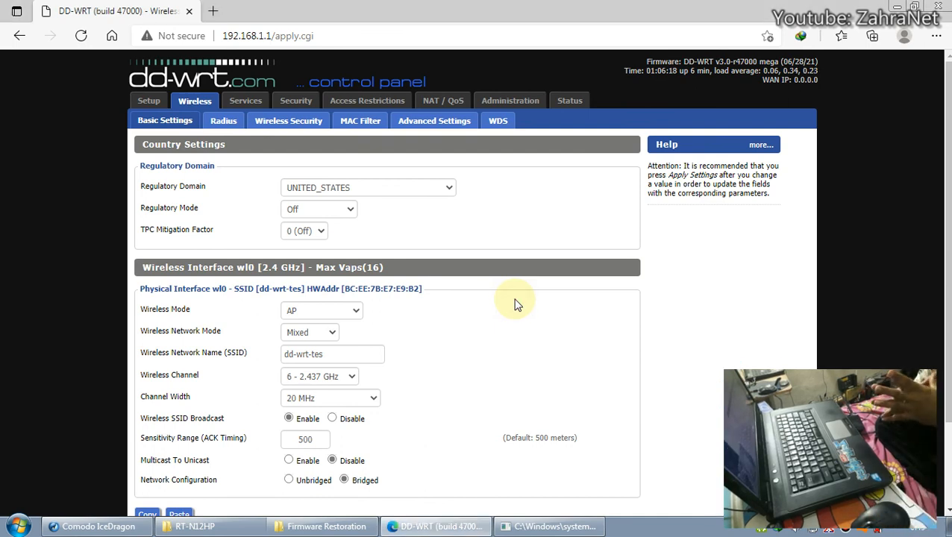